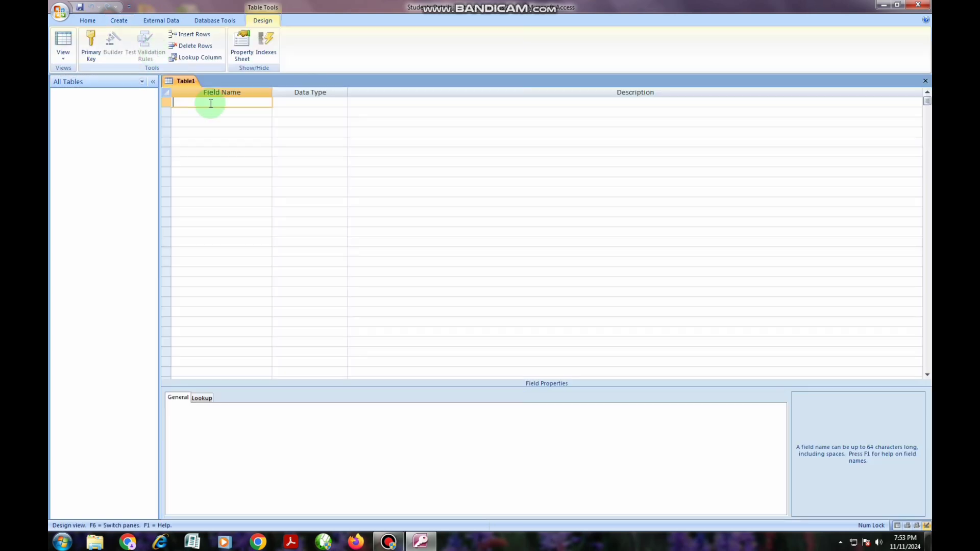
Enter the field names No, Student No, Location, Marks Obtained and Position in the new table's design
text(No)
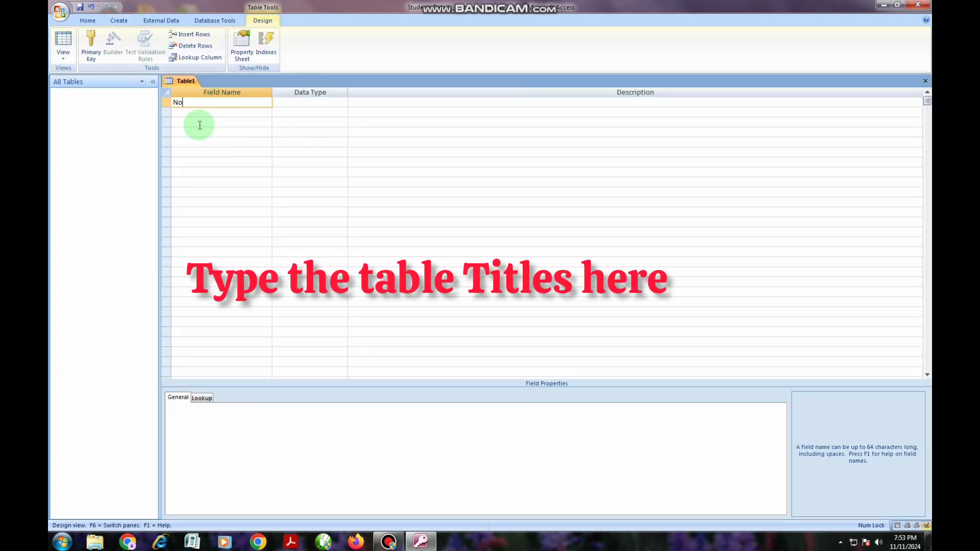
click(191, 114)
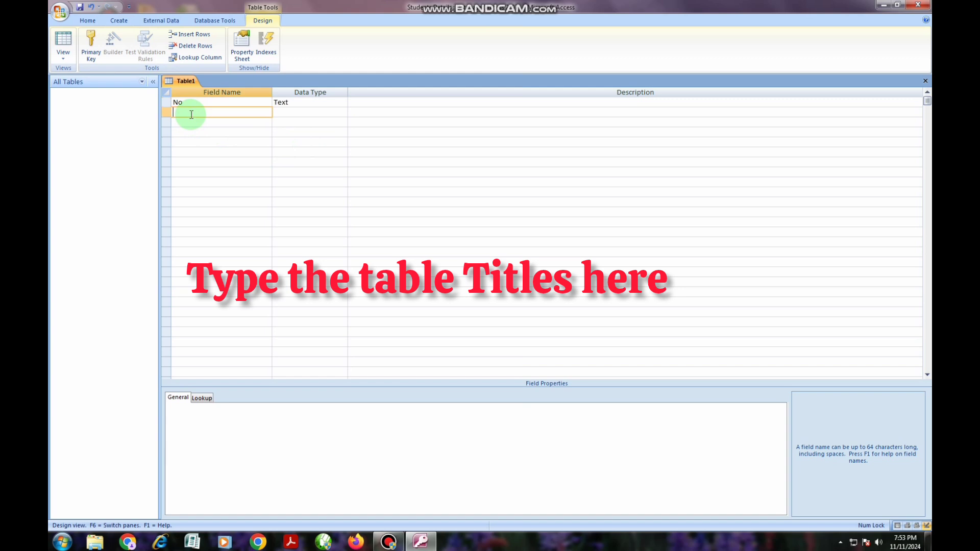
text(Student)
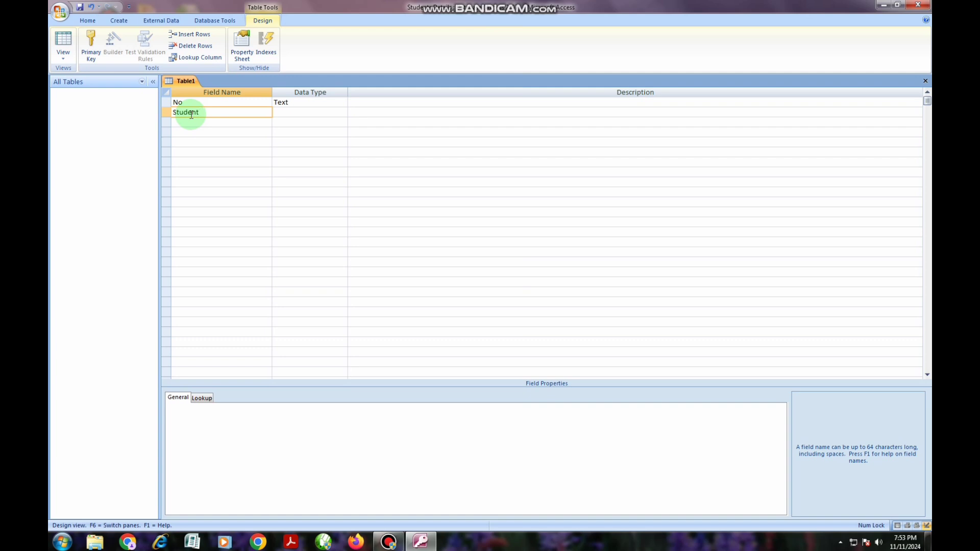
text(No)
click(182, 121)
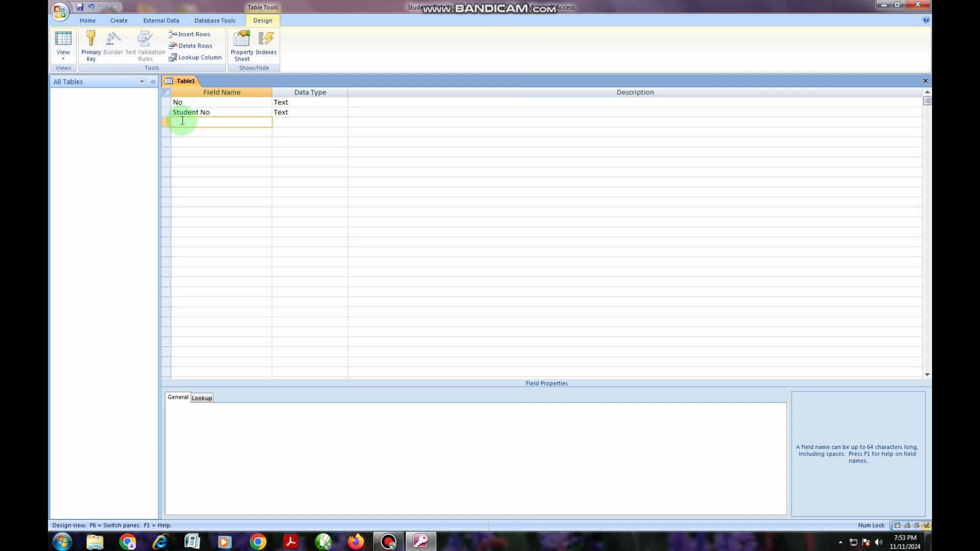
text(Location)
click(183, 134)
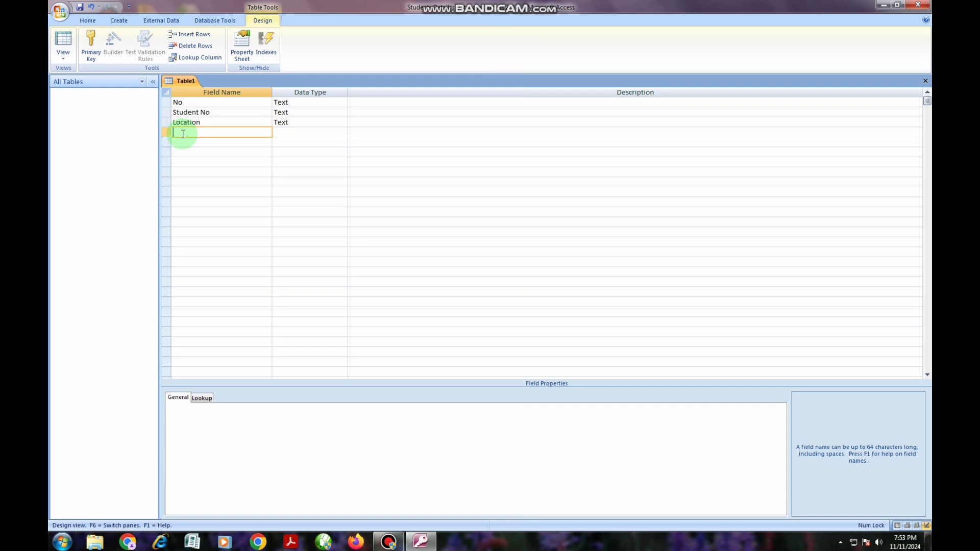
text(Marks Obtained)
click(193, 145)
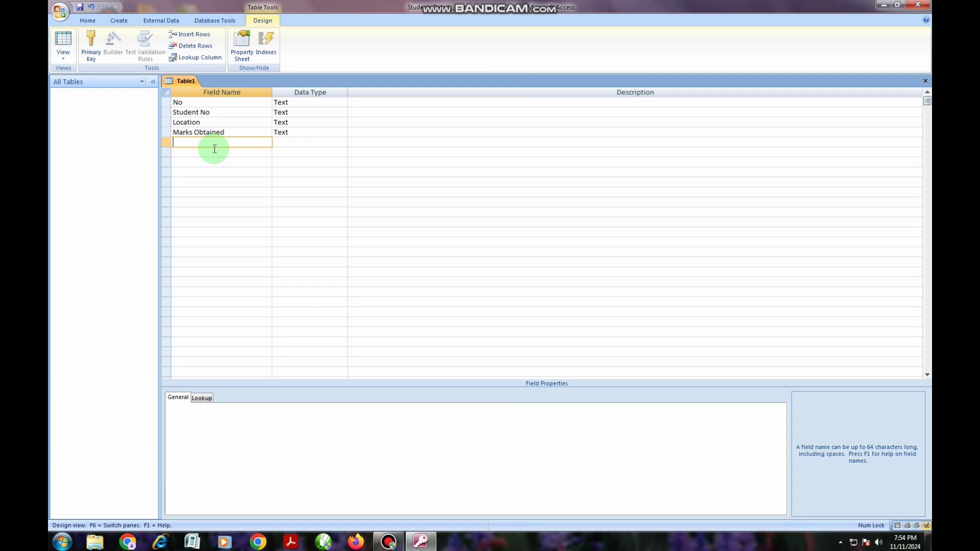
text(Position)
click(209, 151)
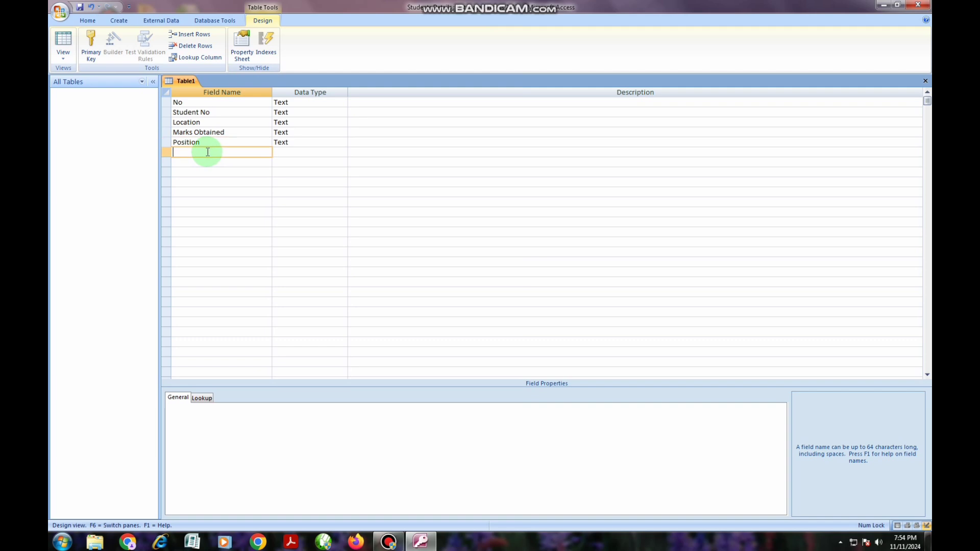
Set the data type of the No field to Number and of the Student No field to Text
click(300, 103)
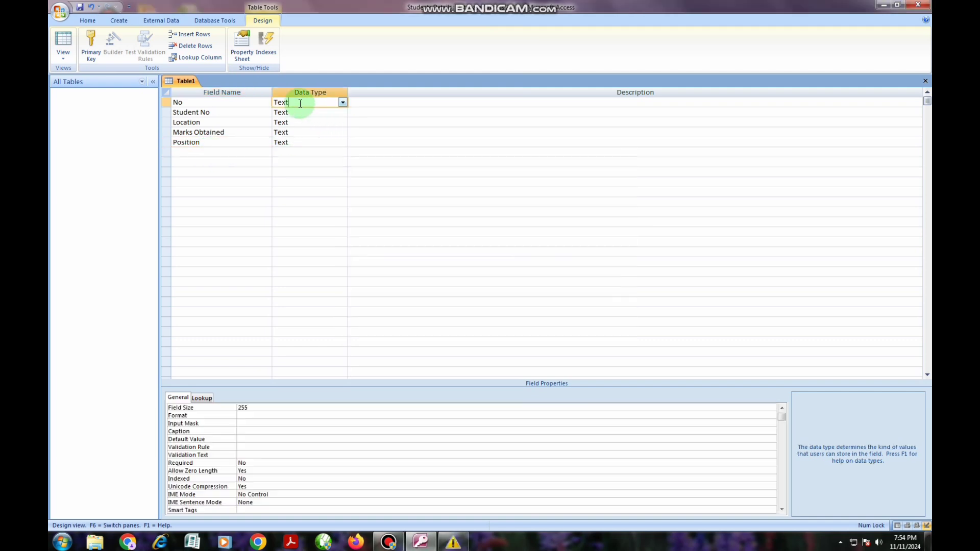
click(453, 541)
click(452, 304)
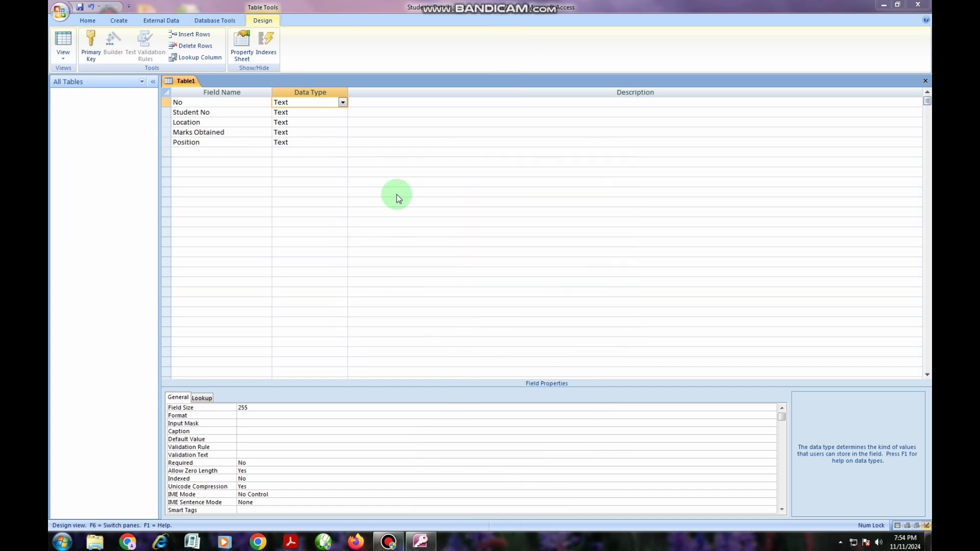
click(343, 103)
click(311, 134)
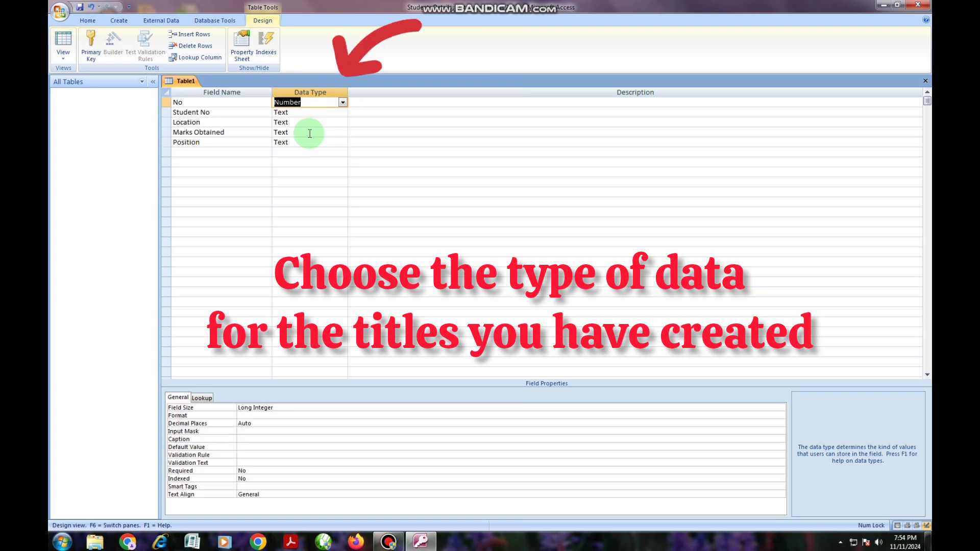
click(318, 113)
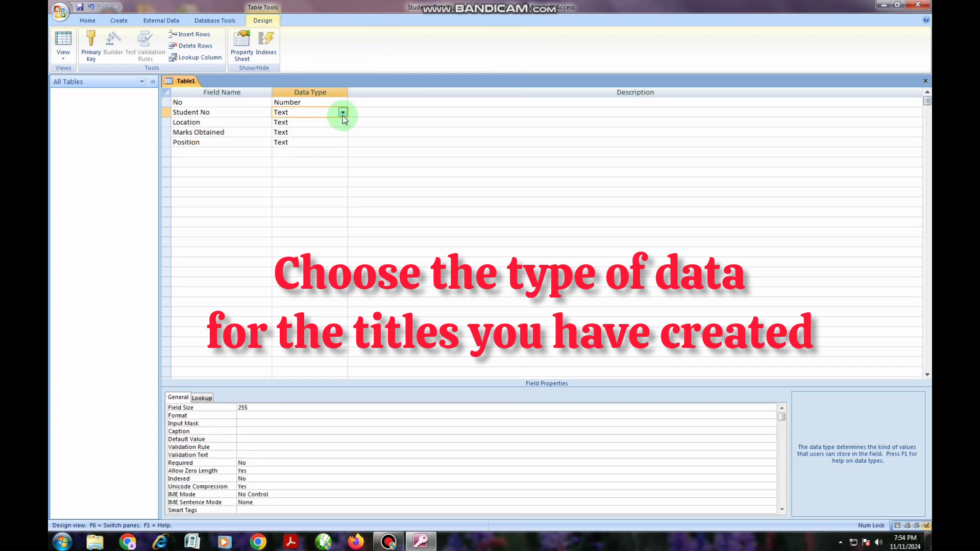
click(342, 113)
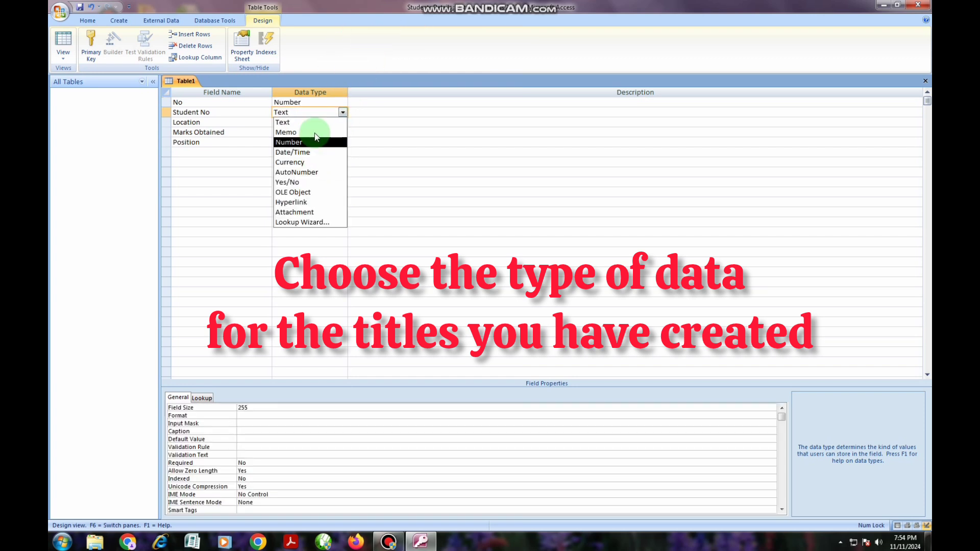
click(327, 122)
Set the data type of the No field to AutoNumber and of the Student No field to Number
click(337, 101)
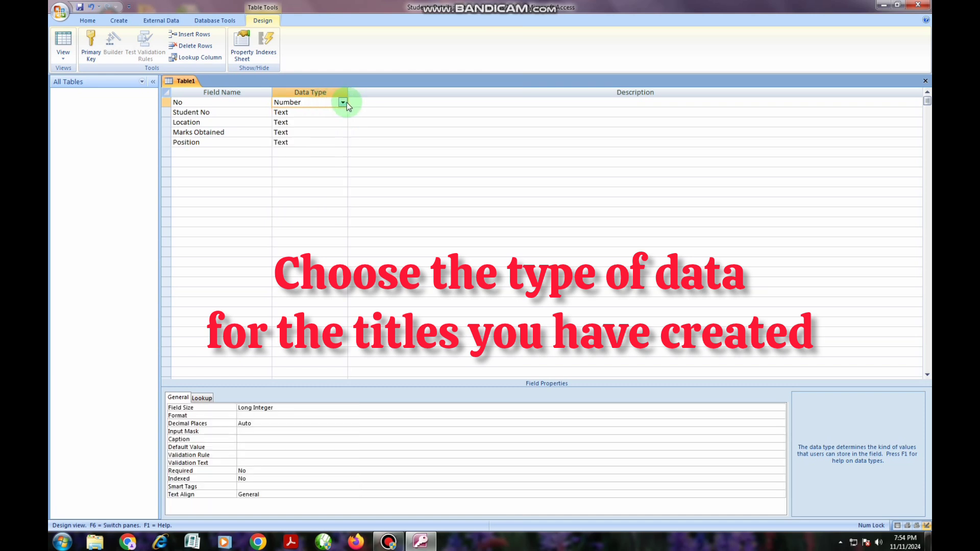
click(345, 104)
click(313, 160)
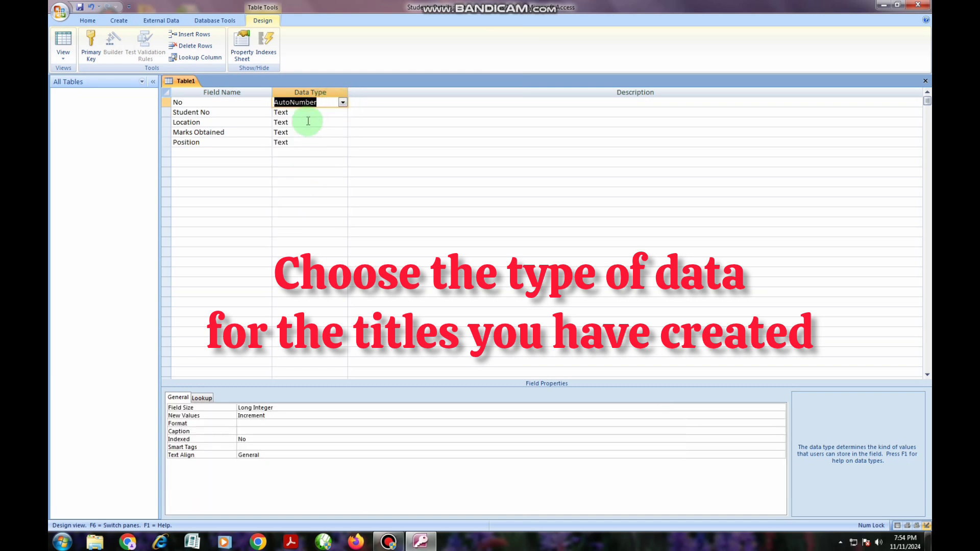
click(307, 113)
click(343, 112)
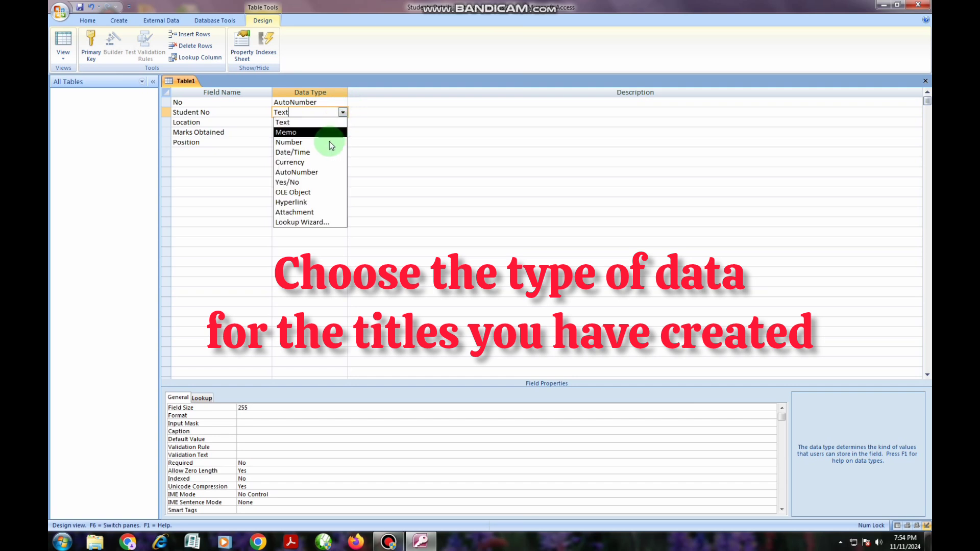
click(309, 142)
click(294, 123)
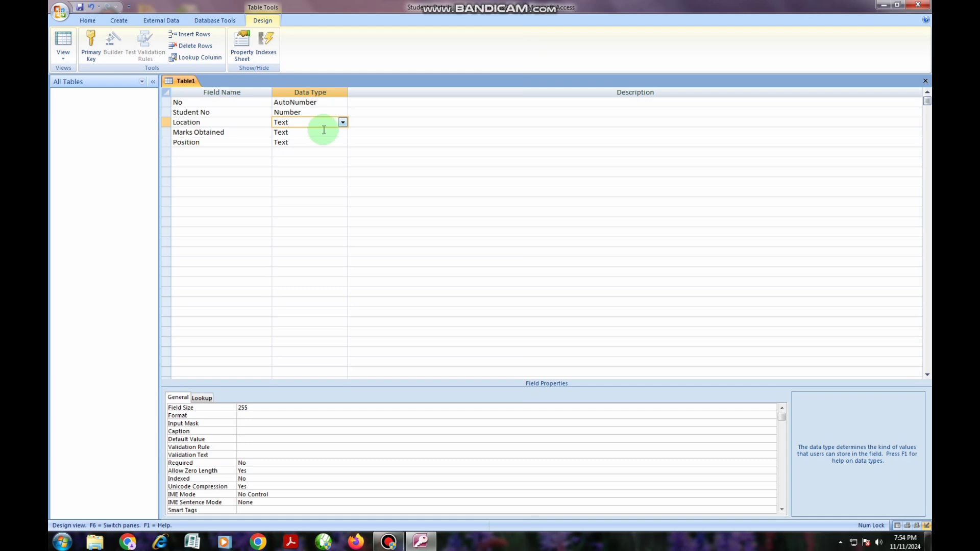
Set the data type of the Marks Obtained and Position fields to Number
click(294, 131)
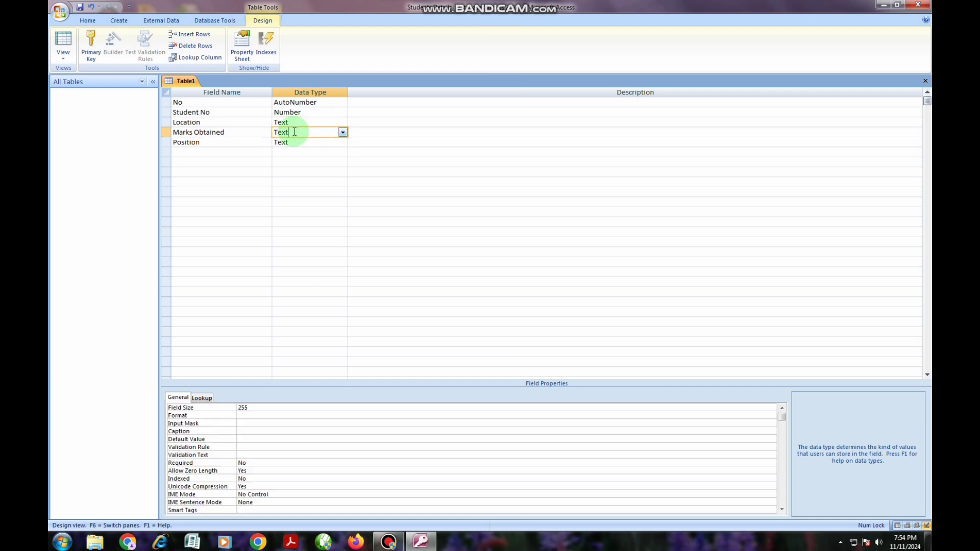
click(342, 132)
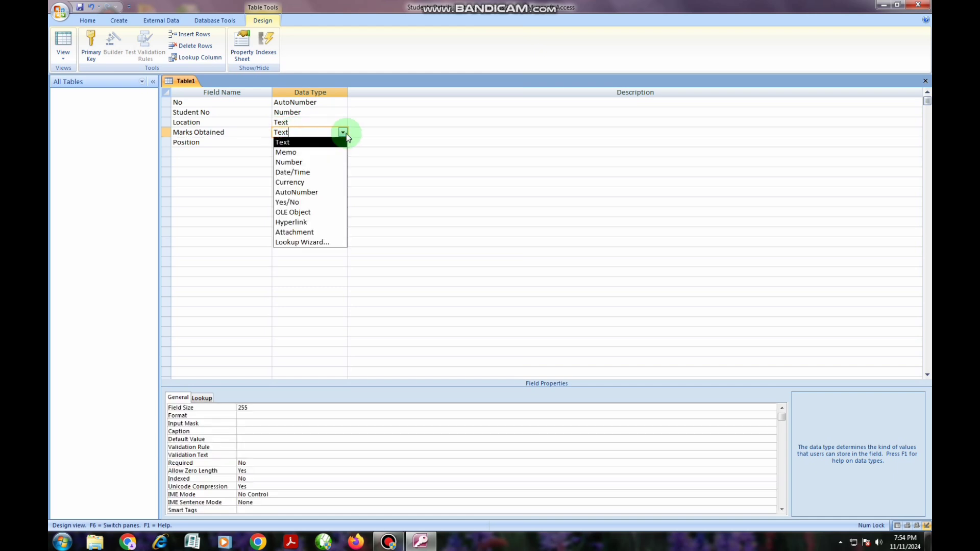
click(314, 163)
click(301, 143)
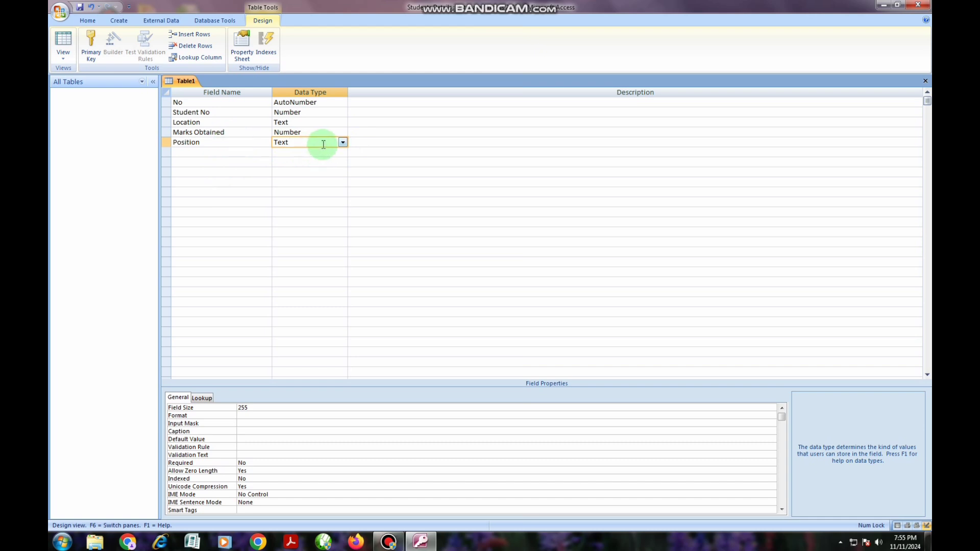
click(343, 142)
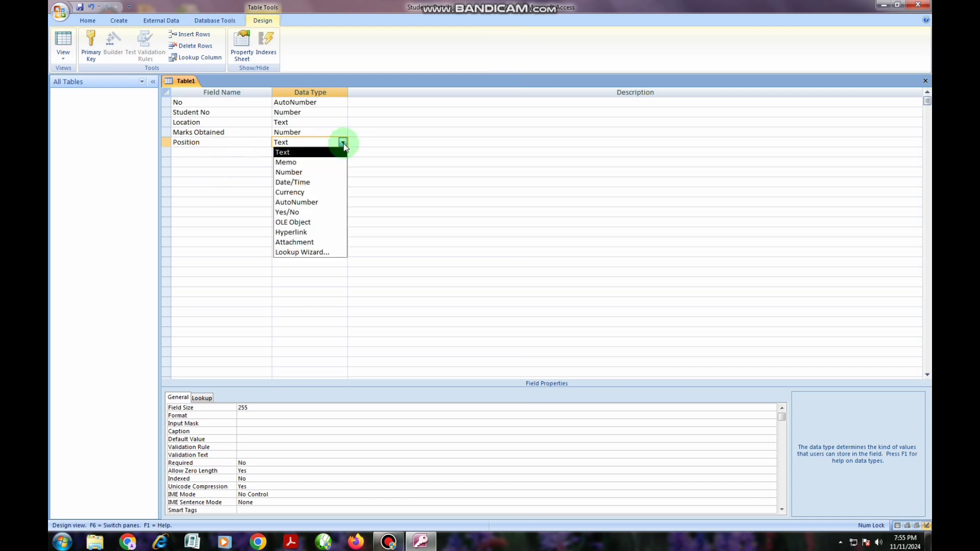
click(305, 174)
click(302, 153)
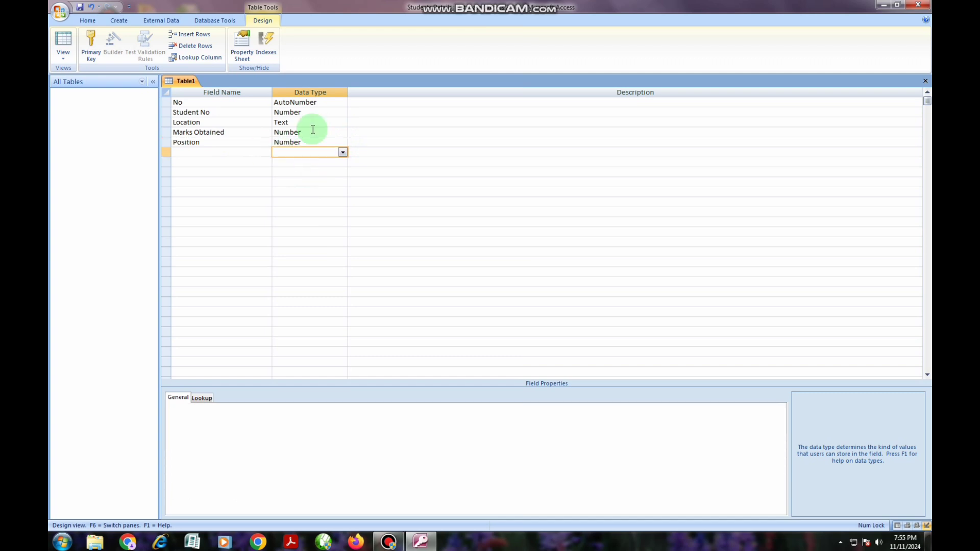
Make the No field the table's primary key
click(194, 102)
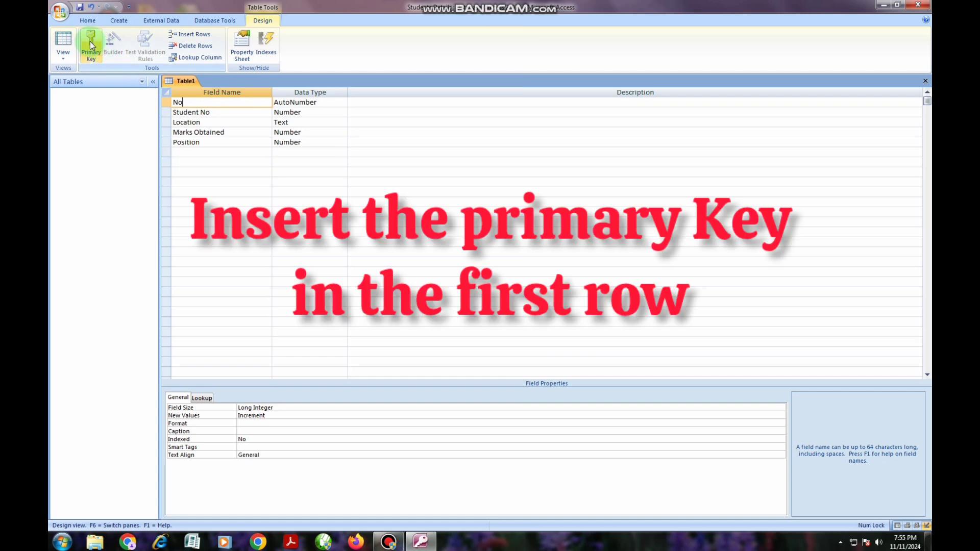
click(90, 41)
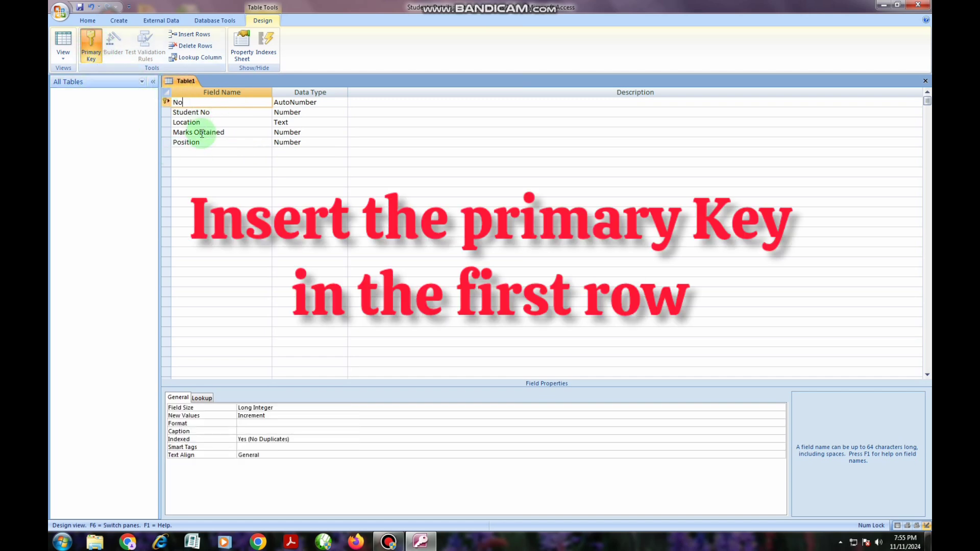
Switch the table to Datasheet view, saving it under the name Student Table
click(62, 44)
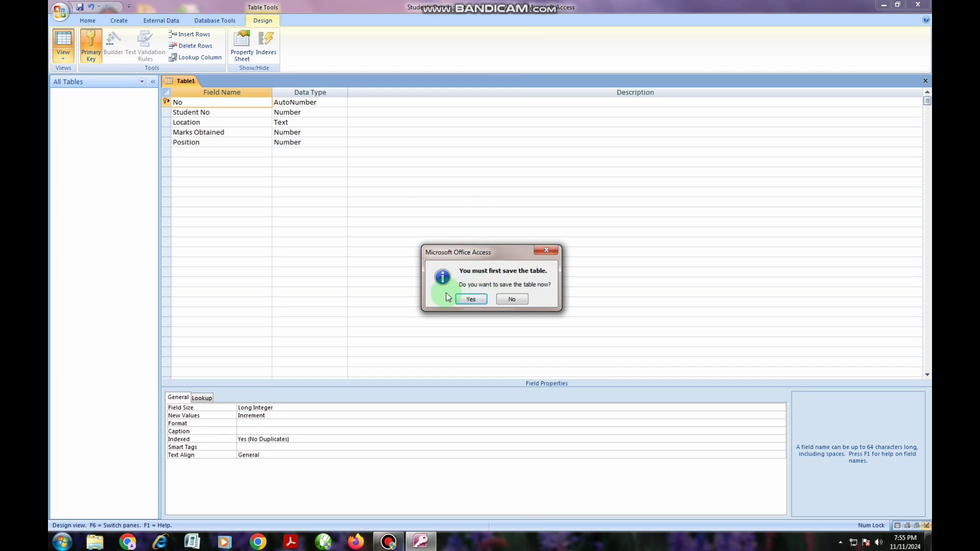
click(472, 300)
click(444, 186)
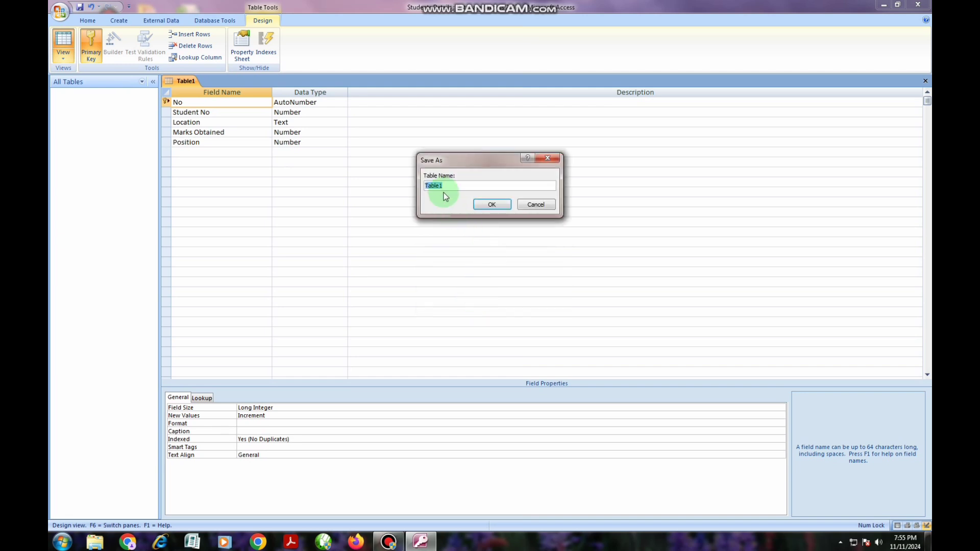
key(BackSpace)
key(BackSpace)
key(BackSpace)
key(BackSpace)
key(BackSpace)
key(BackSpace)
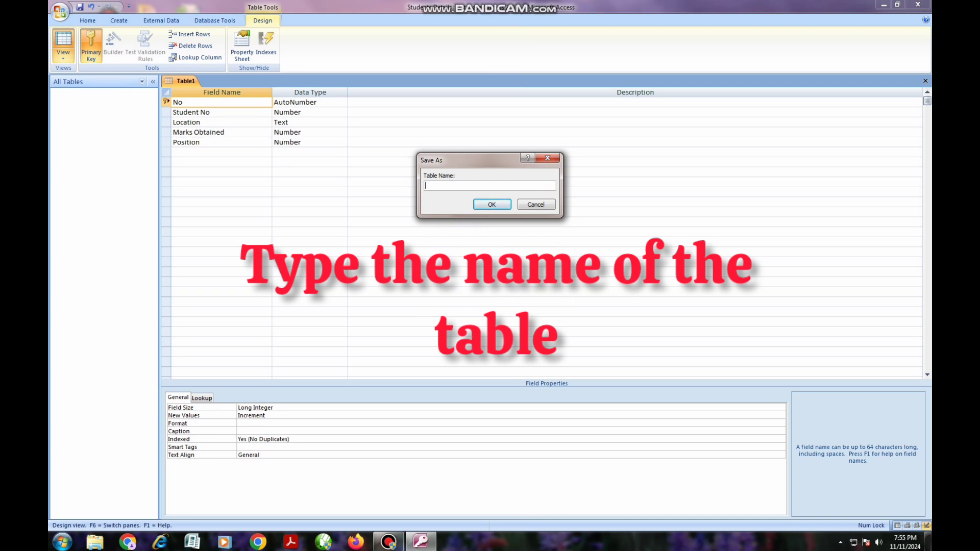
text(Student Table)
click(442, 186)
click(482, 209)
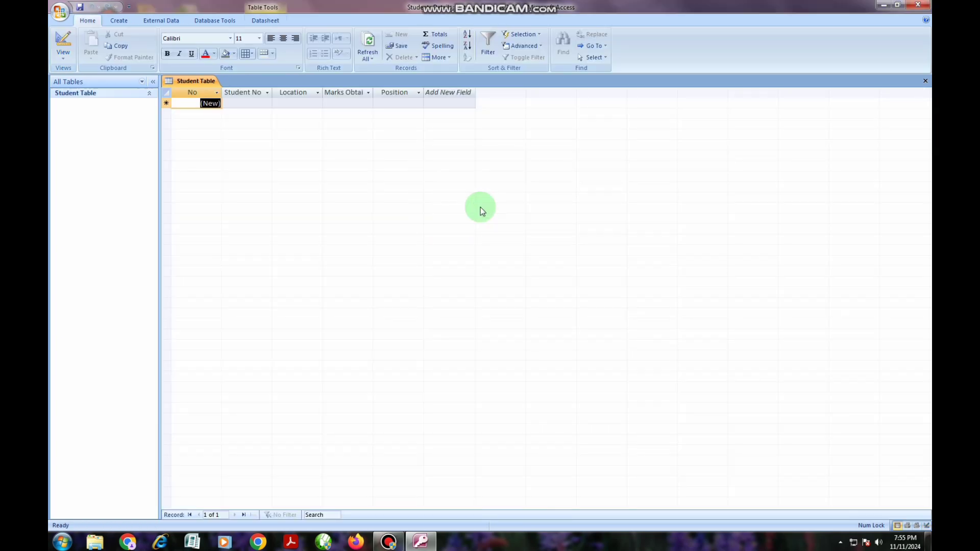
Widen the Student No column slightly and enter the student number of the first record
click(240, 103)
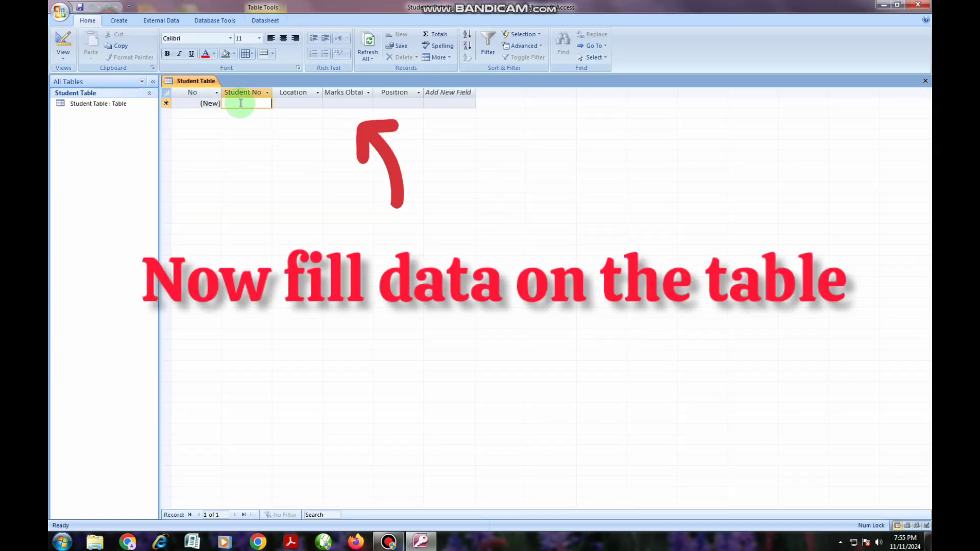
drag(273, 90, 290, 92)
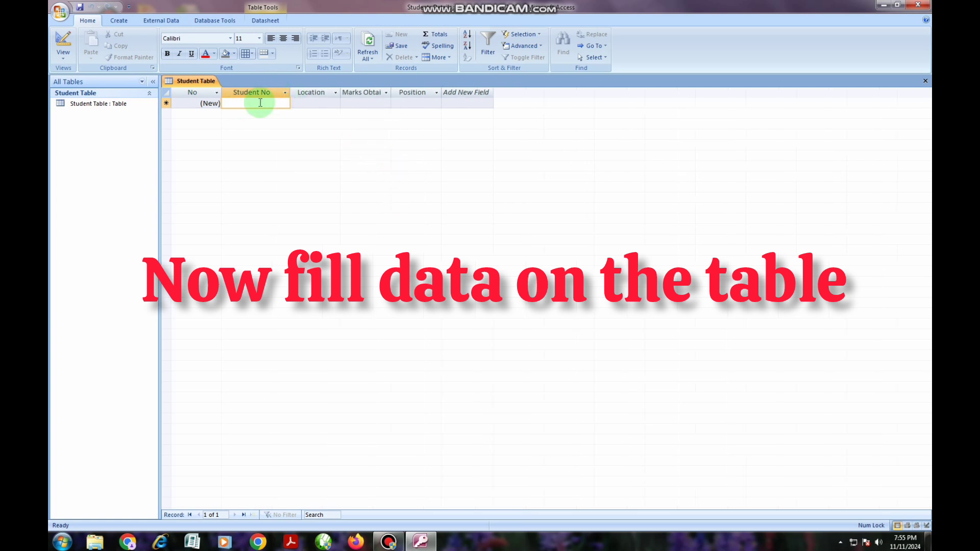
text(100)
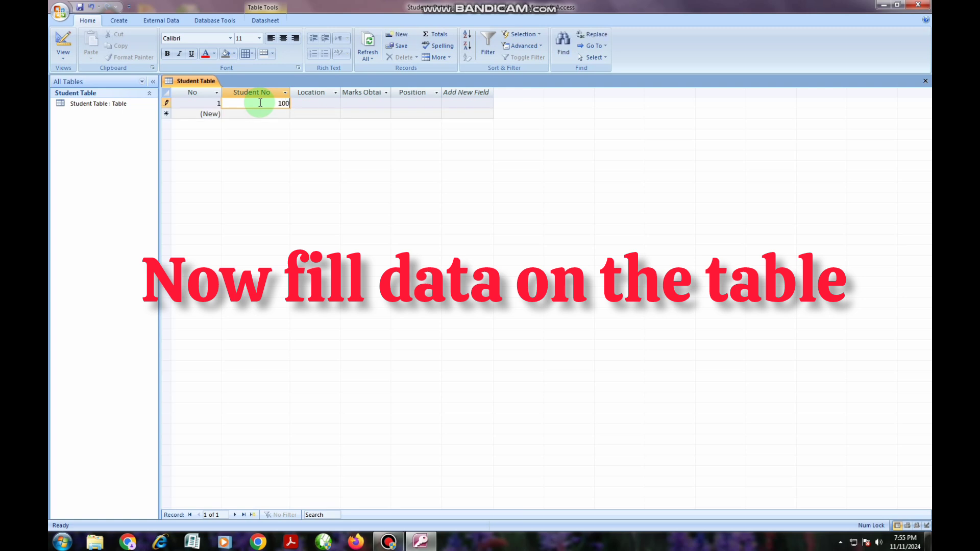
text(2)
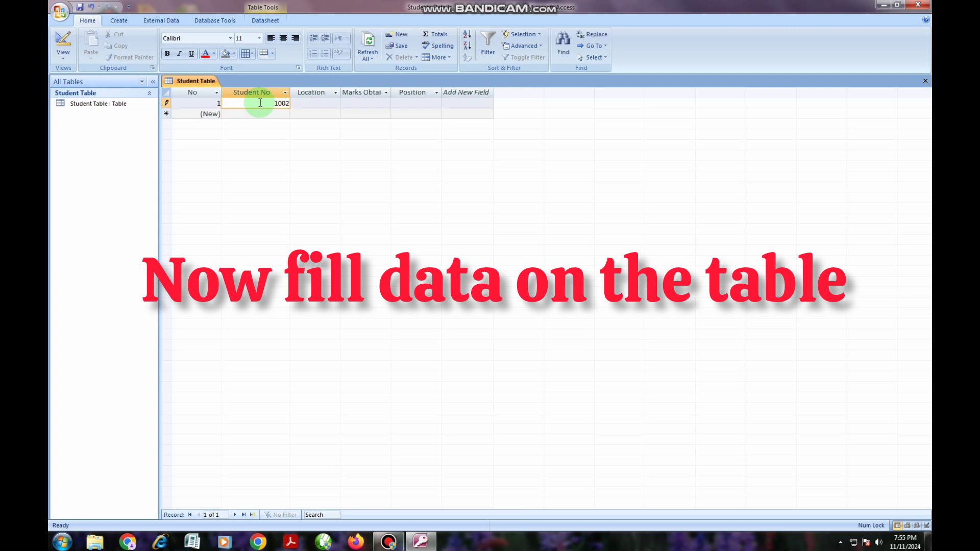
Enter Mombasa as the first record's Location and move on to its Marks Obtained field
click(308, 103)
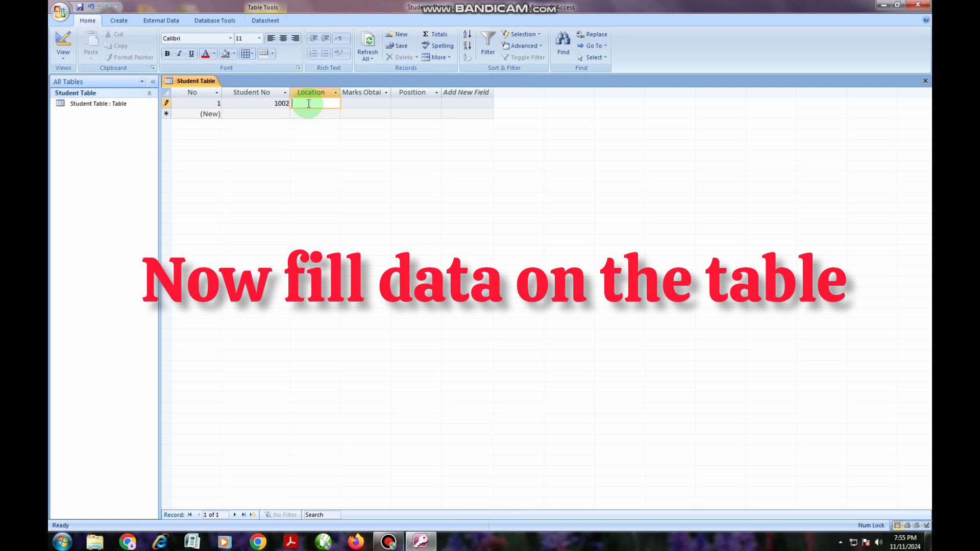
text(Mom)
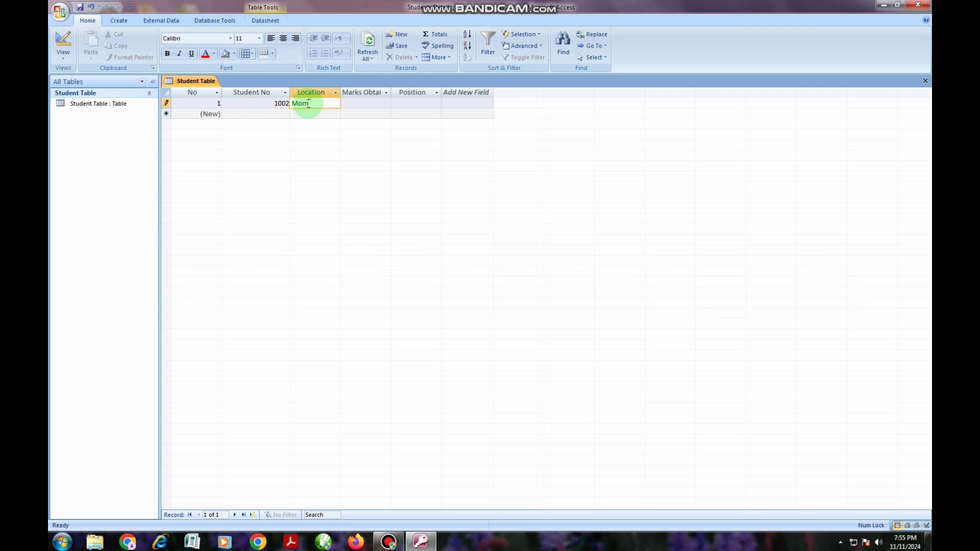
text(basa)
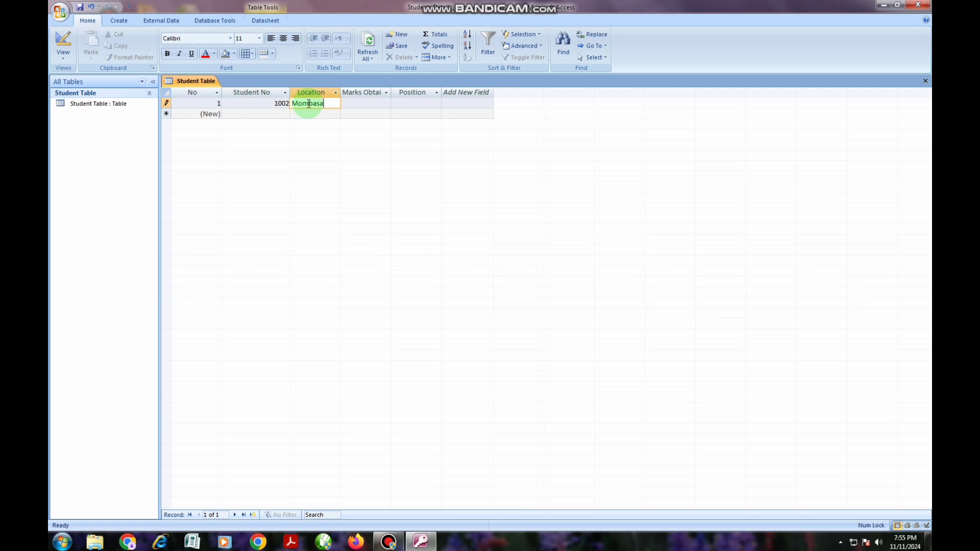
click(351, 103)
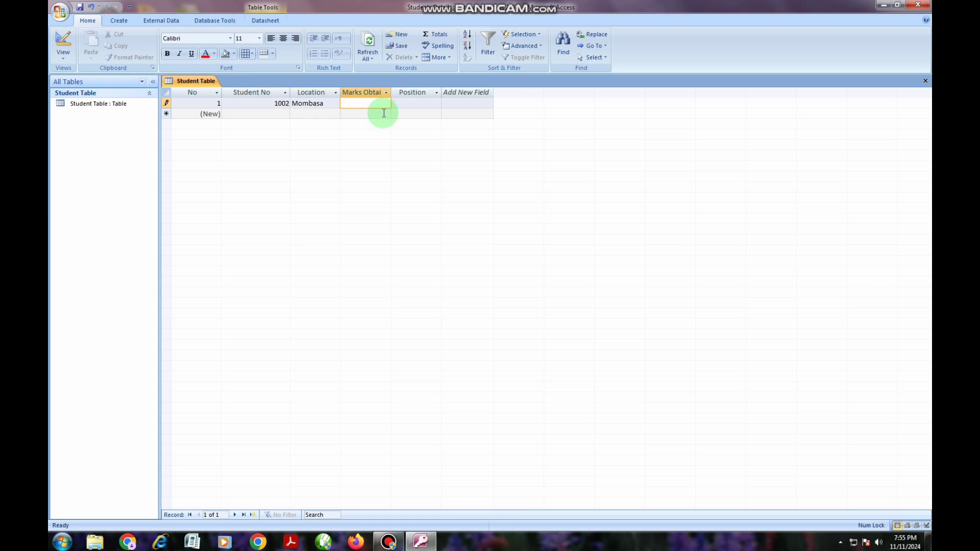
Enter 500 as the first record's Marks Obtained and 1 as its Position
text(500)
click(412, 105)
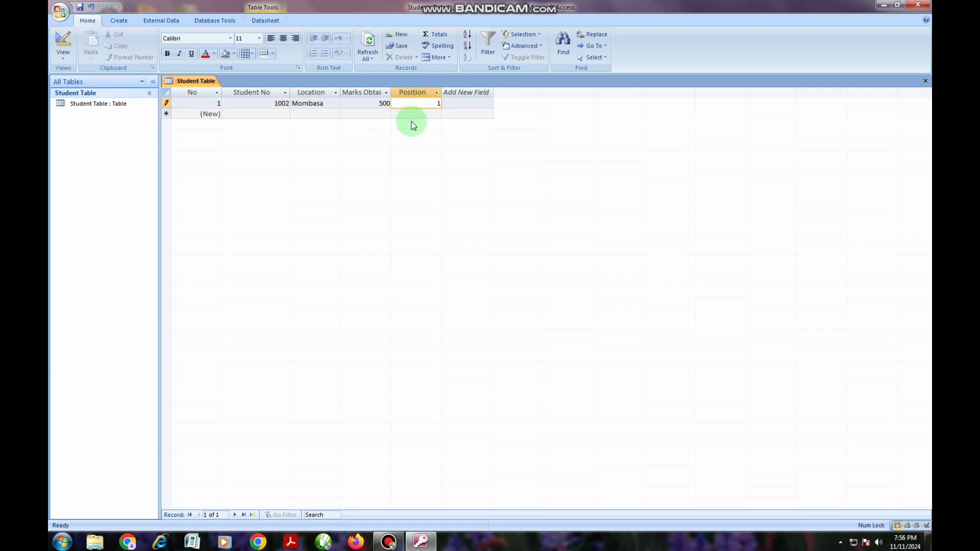
Add the second record with its student number, Location Nairobi, Marks Obtained 480 and Position 2
click(287, 113)
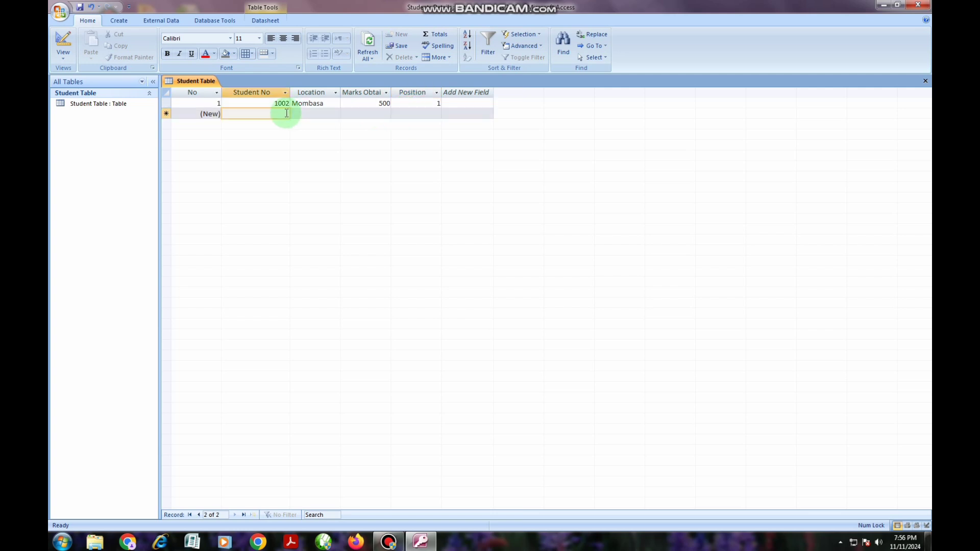
text(100)
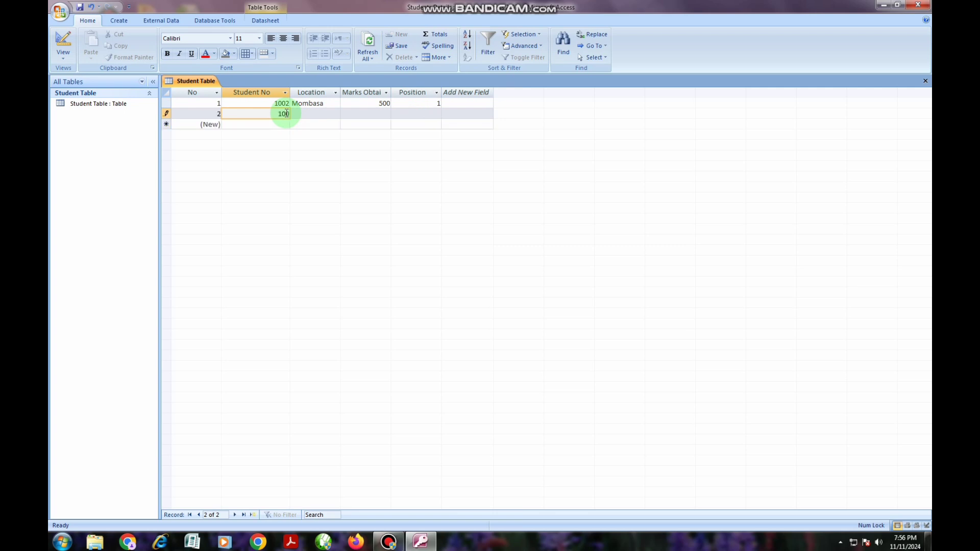
text(2)
click(302, 115)
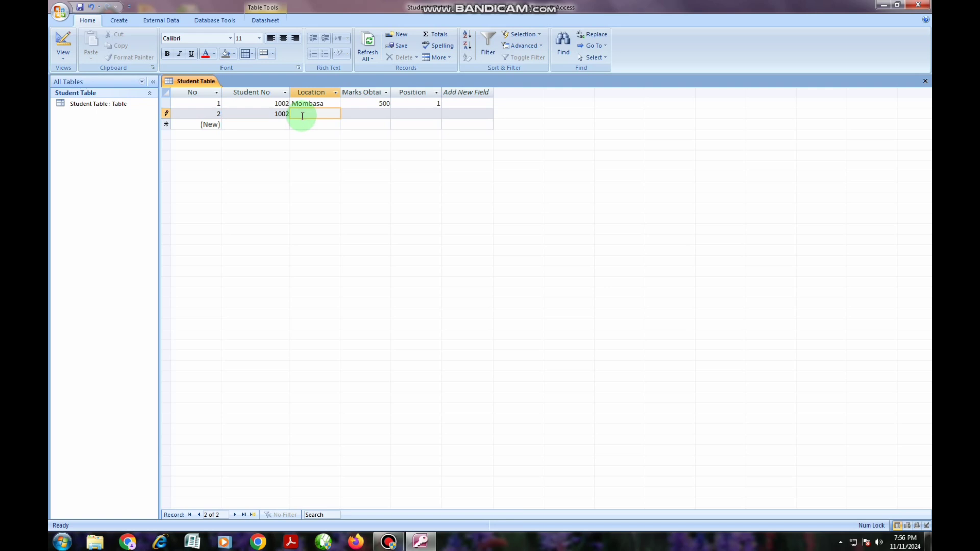
text(Nairobi)
click(354, 118)
text(480)
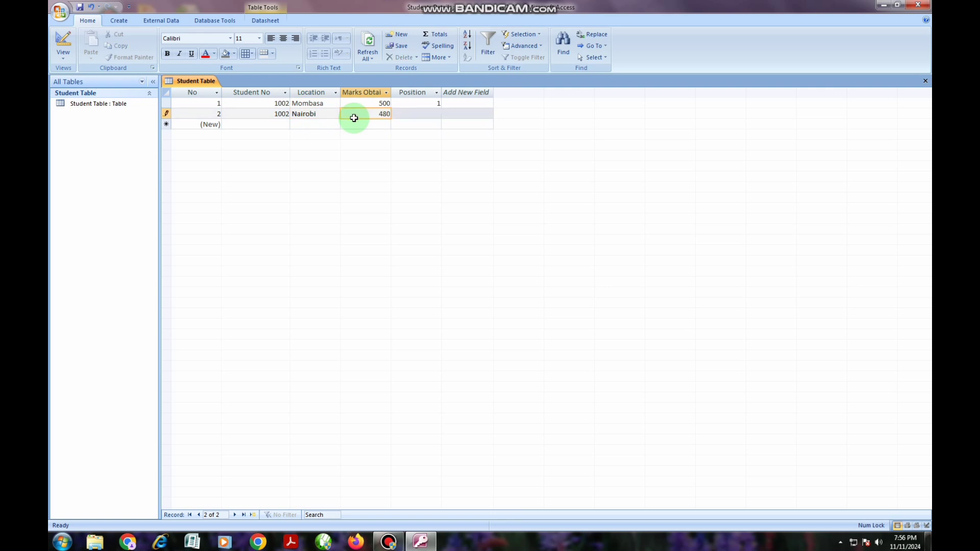
click(404, 117)
text(2)
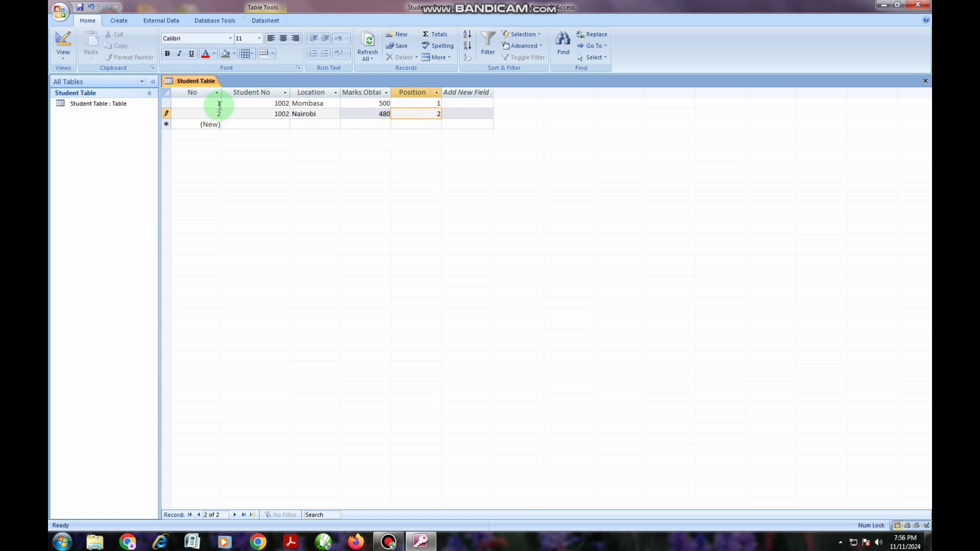
Add the third record with its student number, Location Nairobi, Marks Obtained 450 and Position 3
click(237, 124)
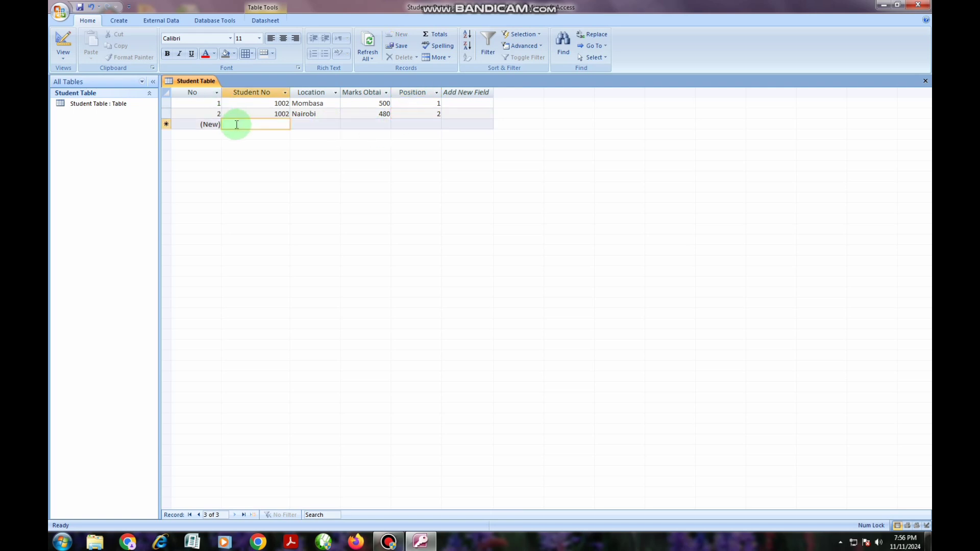
text(10)
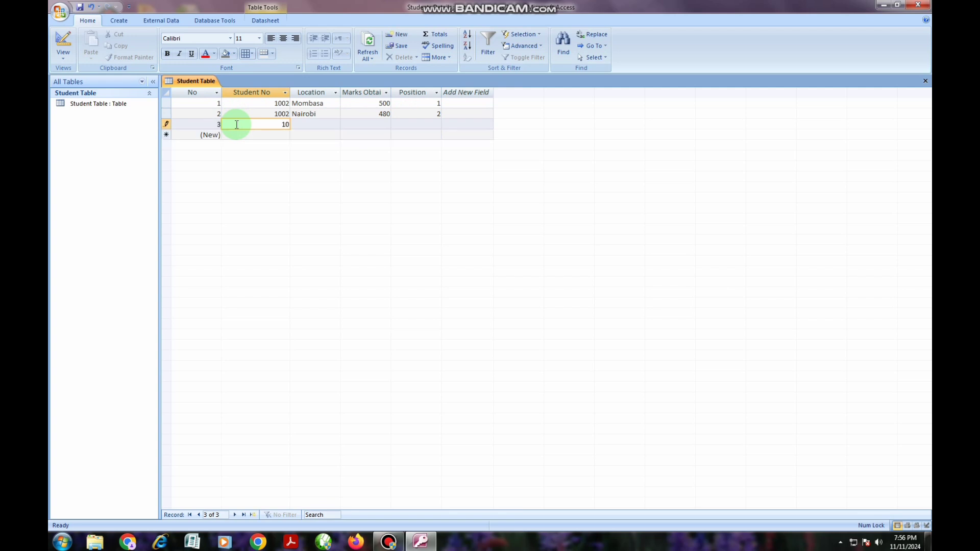
text(03)
text(Nai)
text(robi)
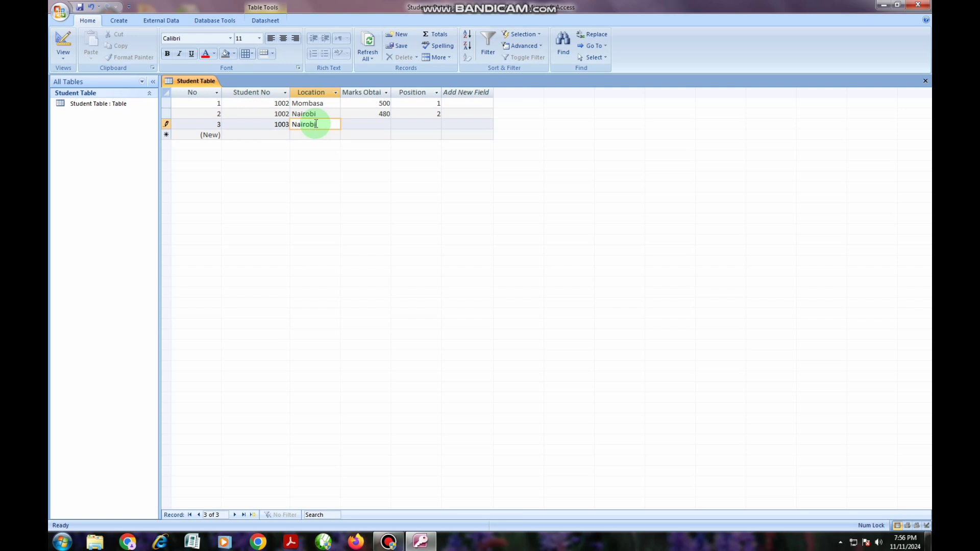
click(352, 126)
text(450)
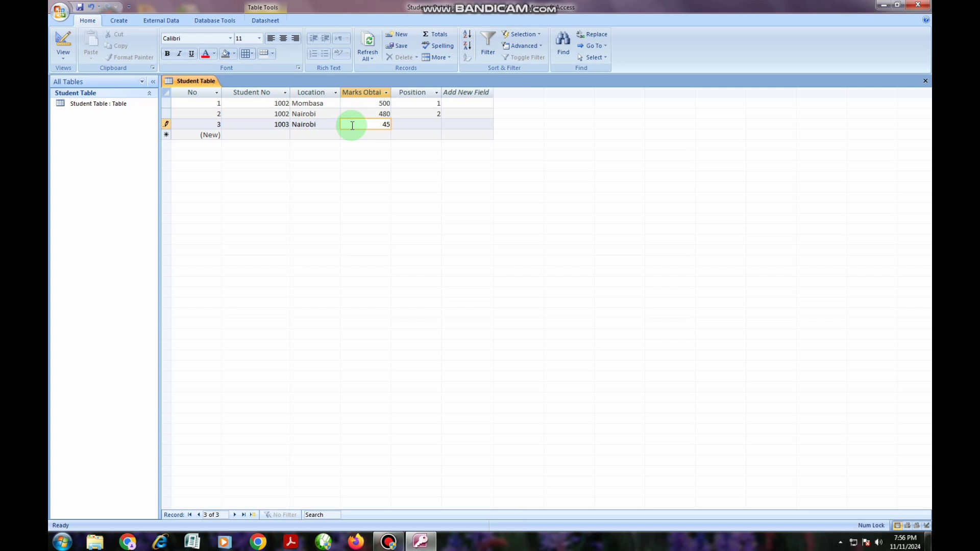
click(428, 123)
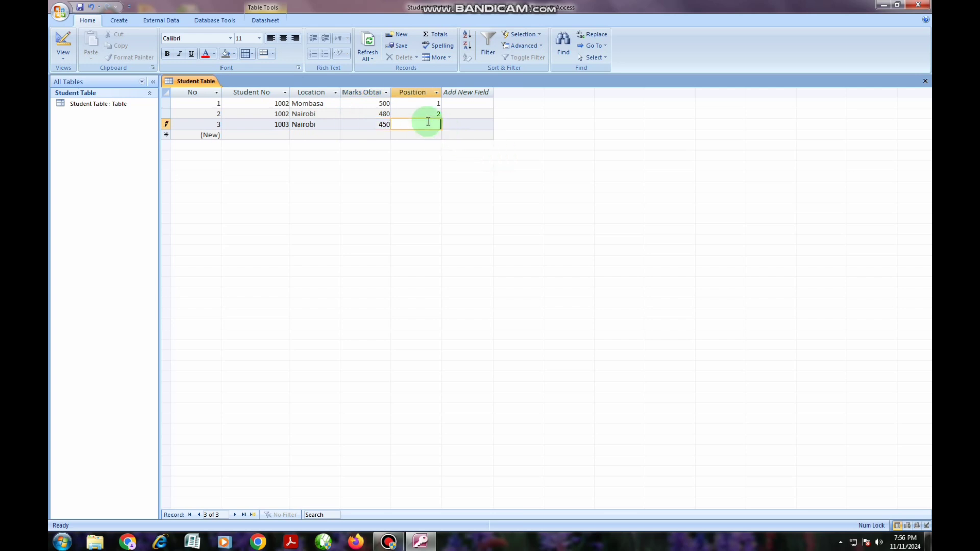
text(3)
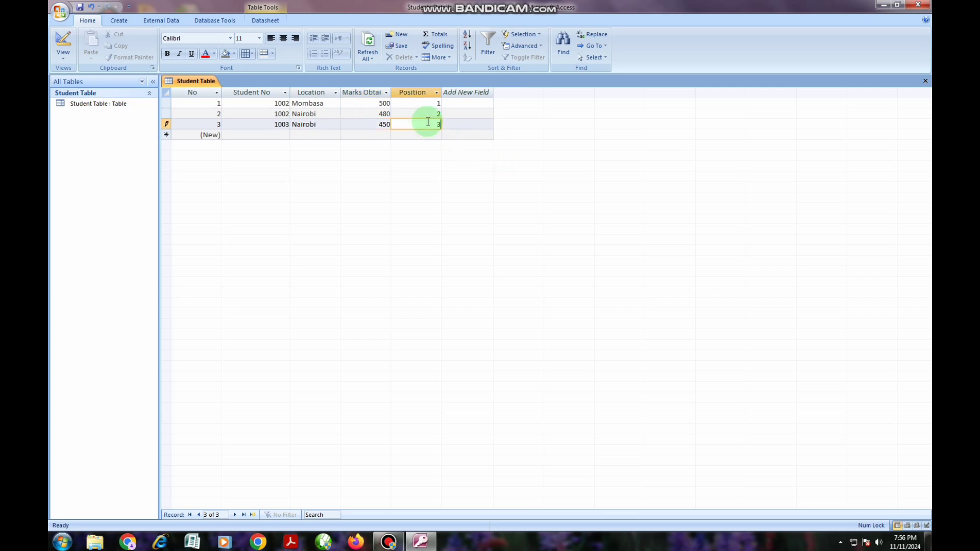
Add the fourth record with its student number, Location Kisumu, Marks Obtained 440 and Position 4
click(245, 133)
text(1004)
click(301, 138)
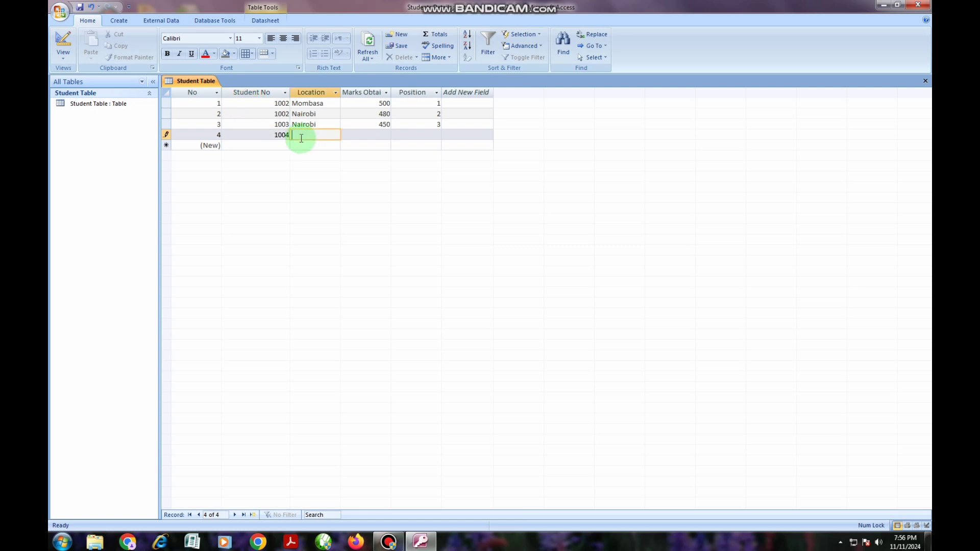
text(Kisumu)
click(367, 134)
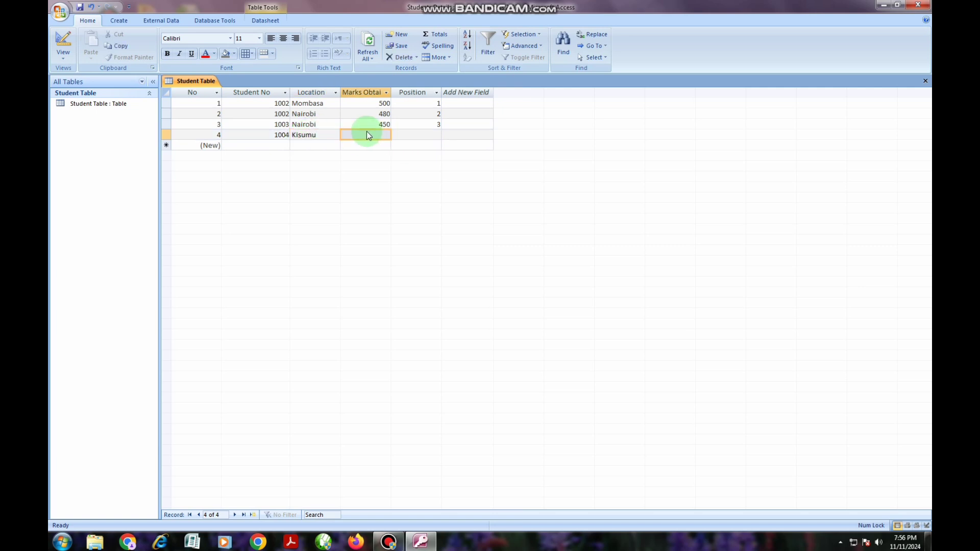
text(440)
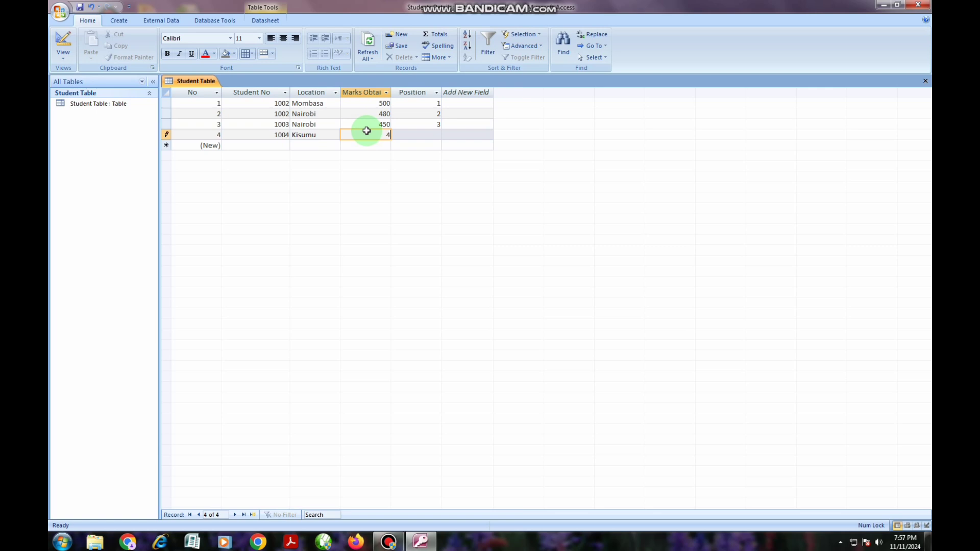
click(426, 138)
text(4)
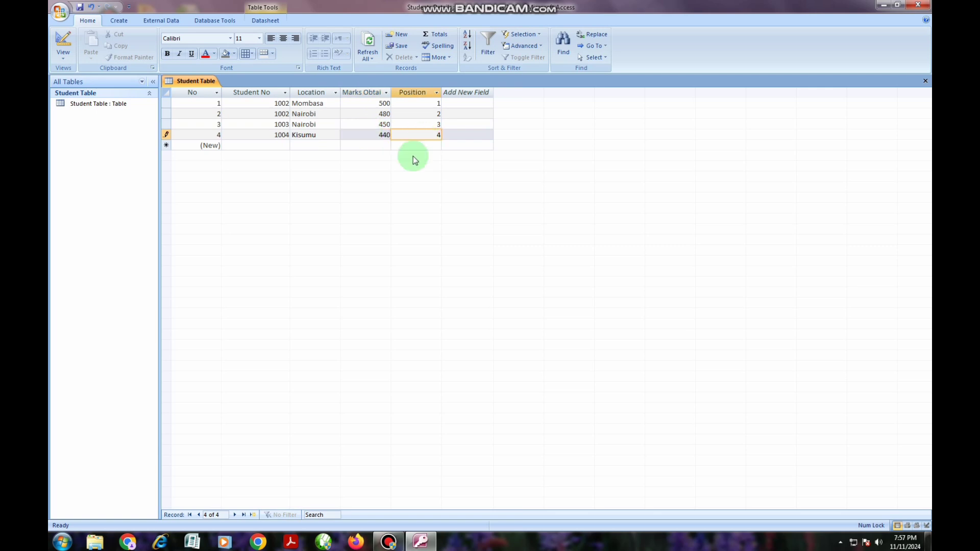
Add the fifth record with its student number, Location nakuru, Marks Obtained 430 and Position 5
click(271, 147)
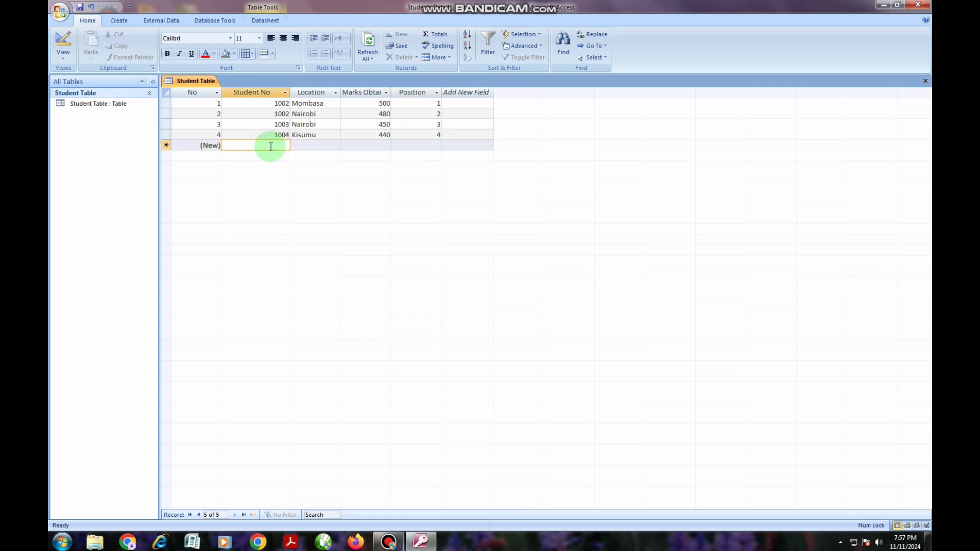
text(1005)
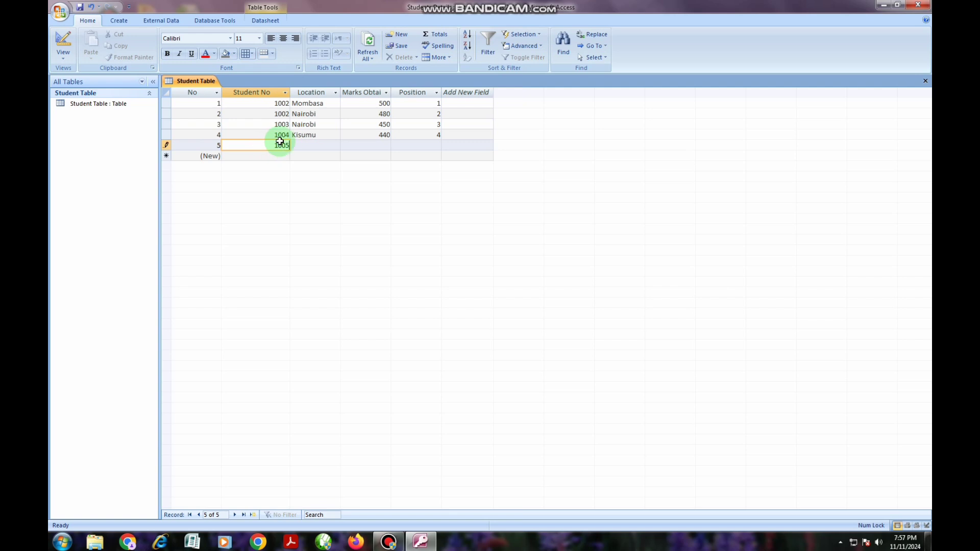
click(321, 144)
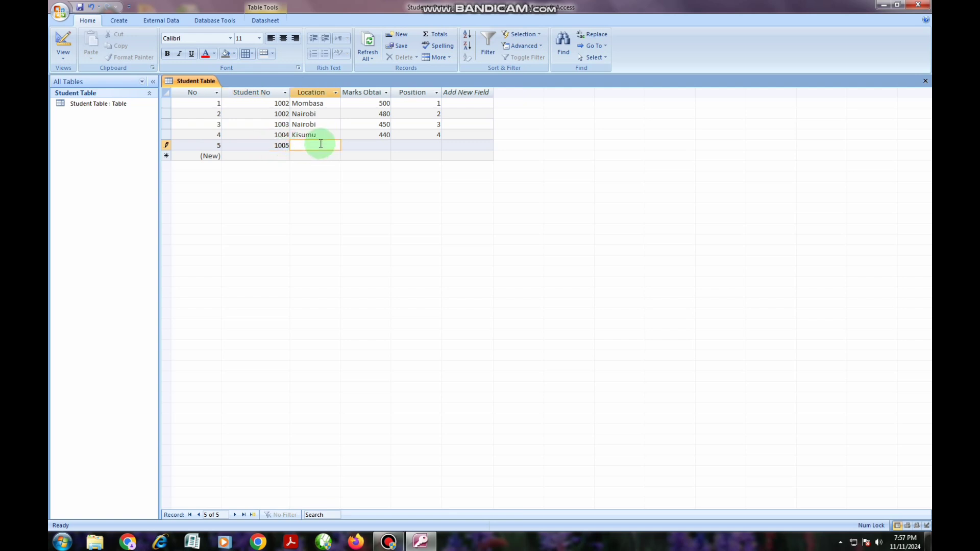
text(nakuru)
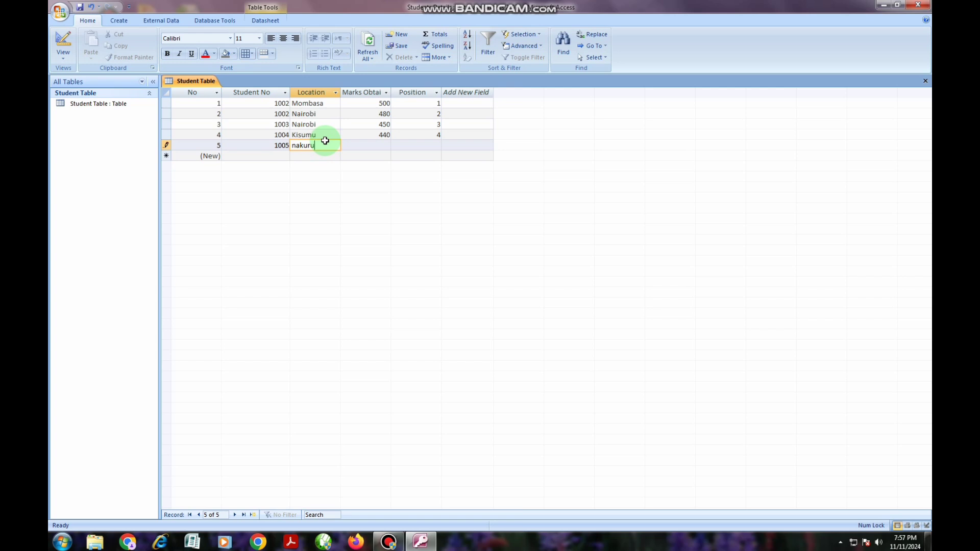
click(354, 146)
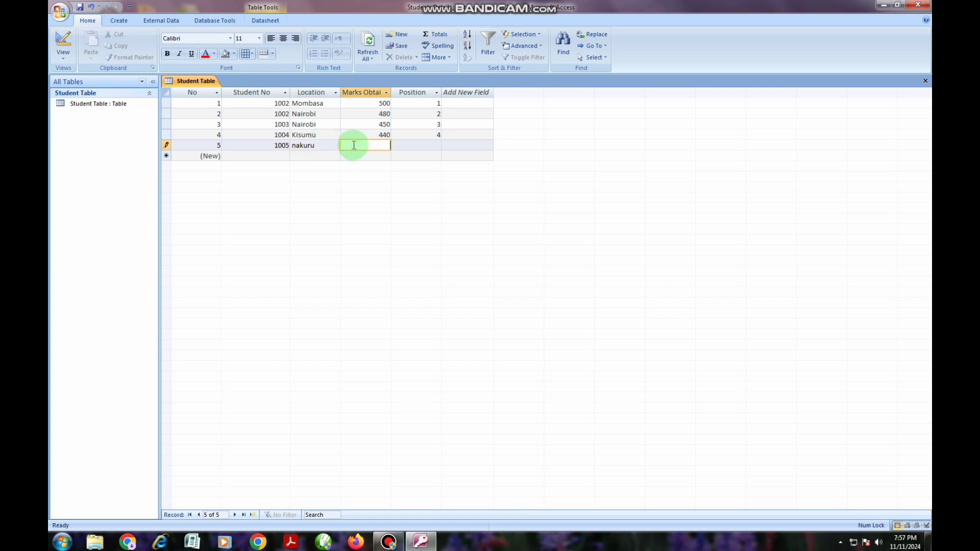
text(4)
text(30)
click(429, 148)
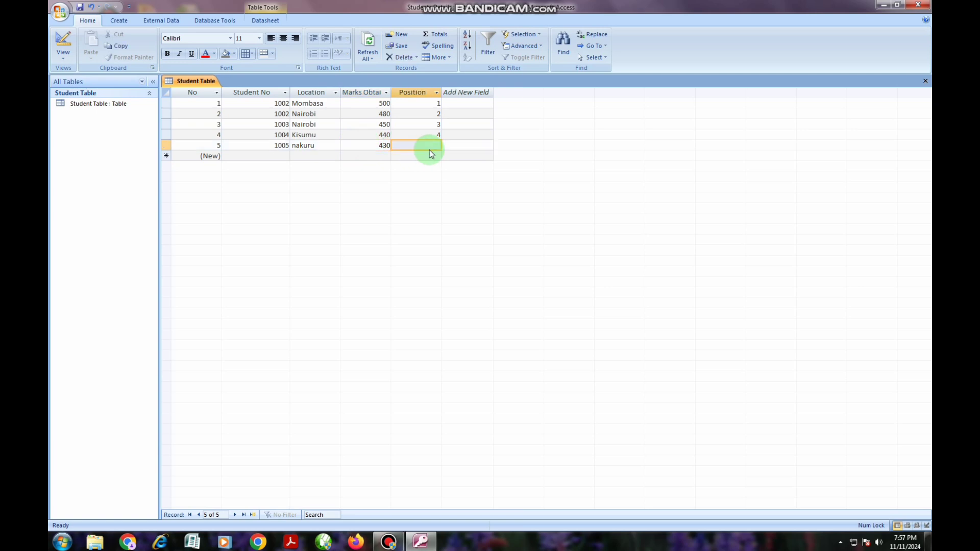
text(5)
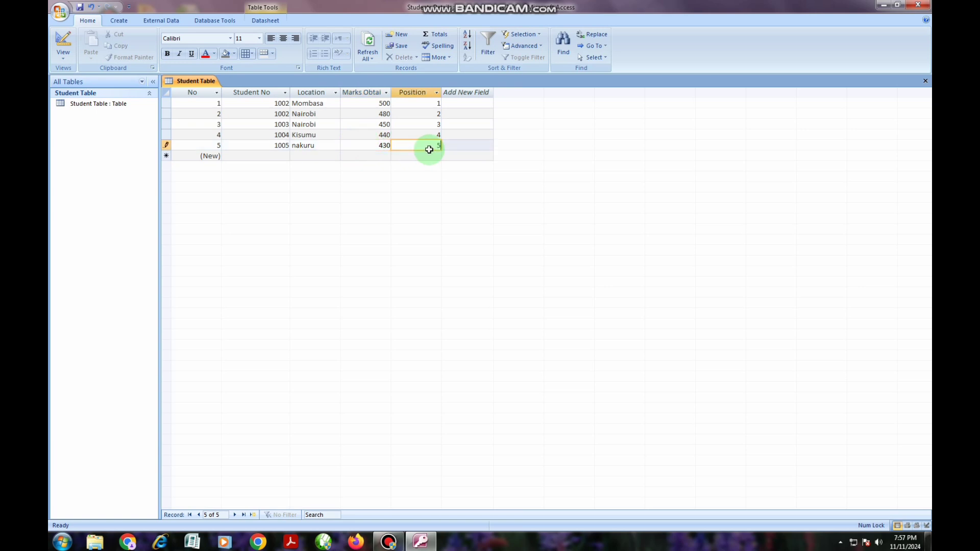
Add the sixth record with its student number, Location Busia, Marks Obtained 420 and Position 6, and leave the record
click(241, 154)
text(1006)
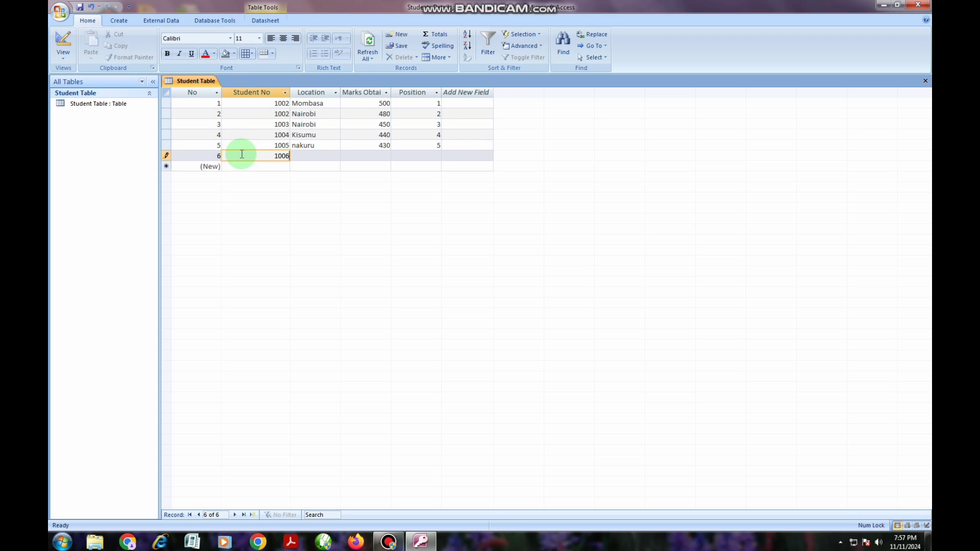
click(337, 153)
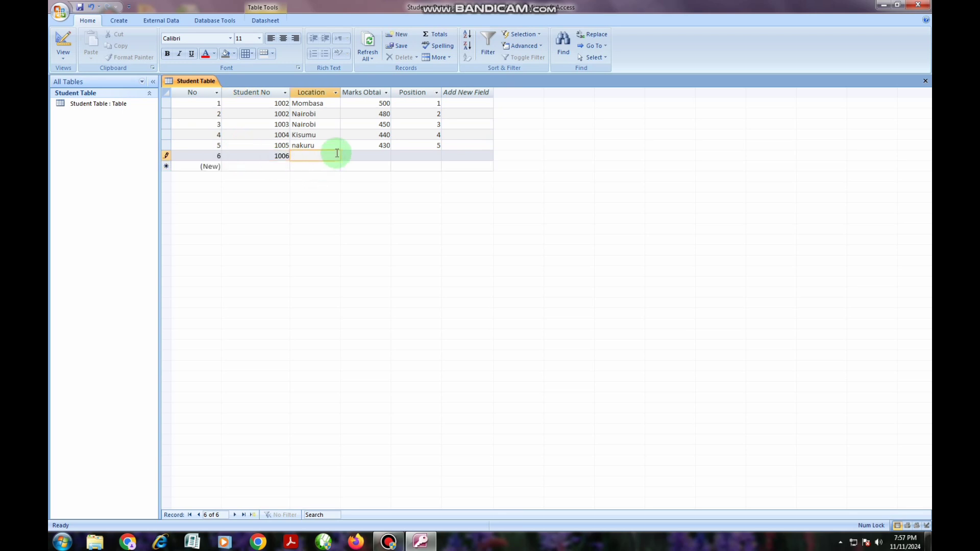
text(Busia)
click(352, 154)
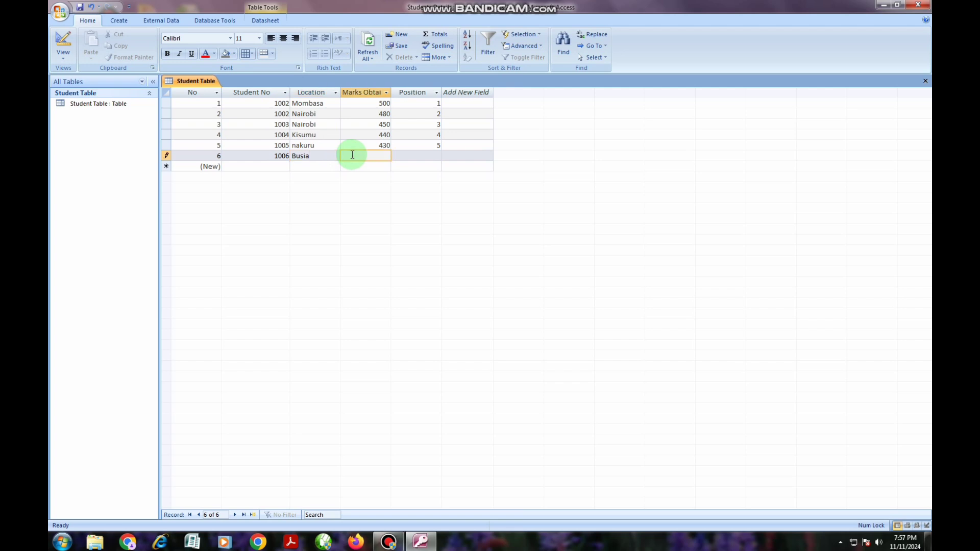
text(420)
click(433, 159)
text(6)
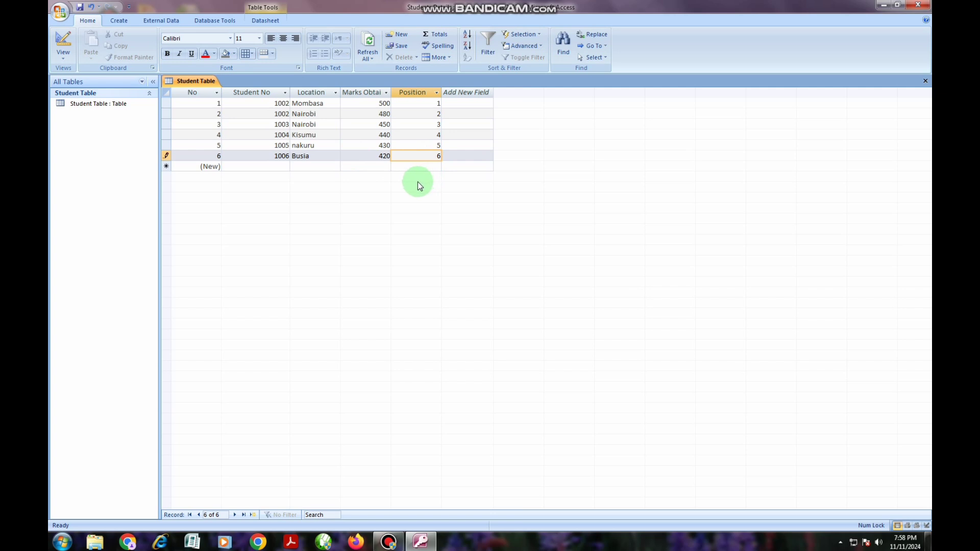
click(447, 148)
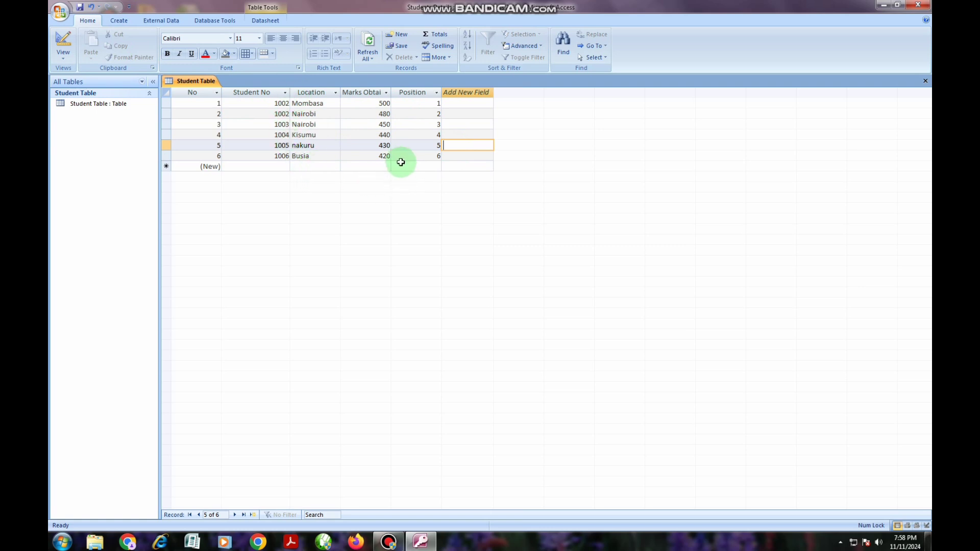
click(377, 166)
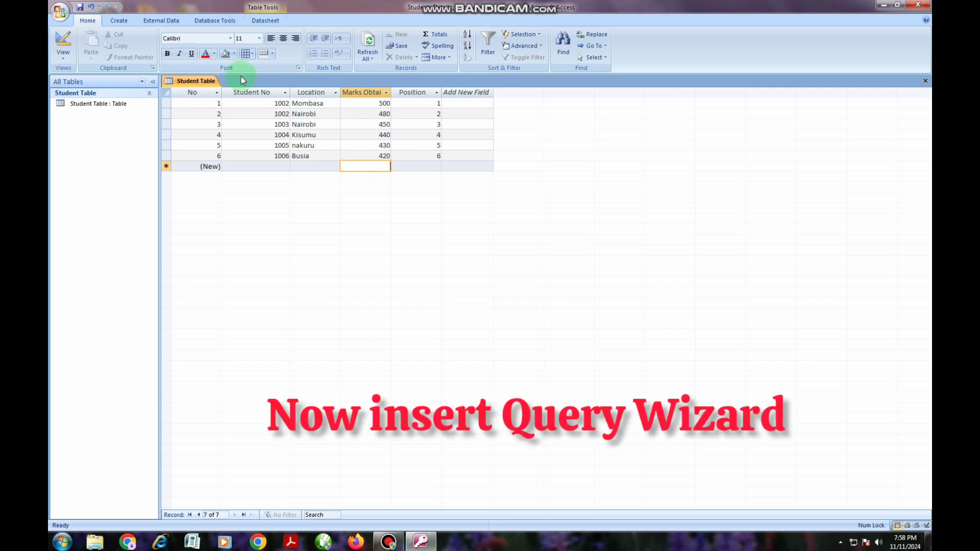
Start a Simple Query Wizard on Student Table and include all its available fields in the query
click(118, 22)
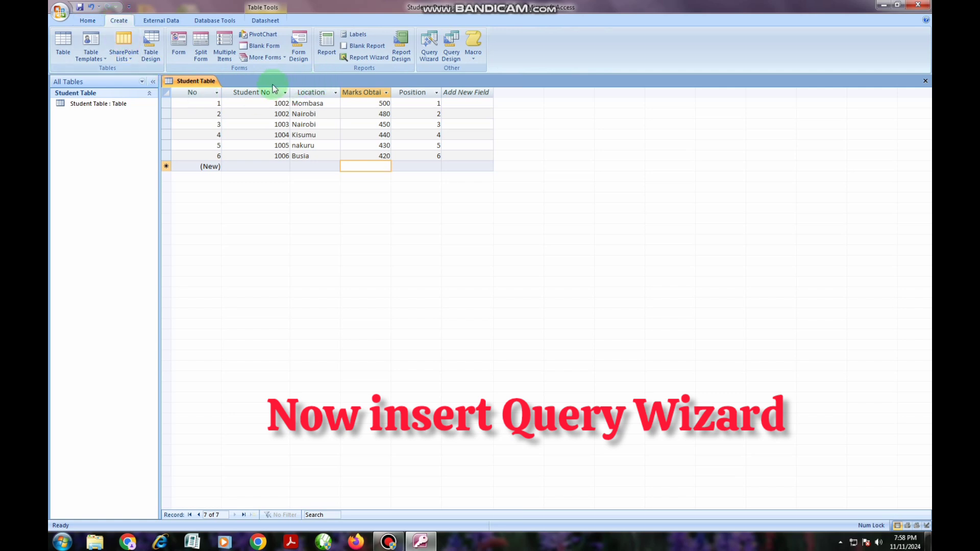
click(431, 56)
click(521, 299)
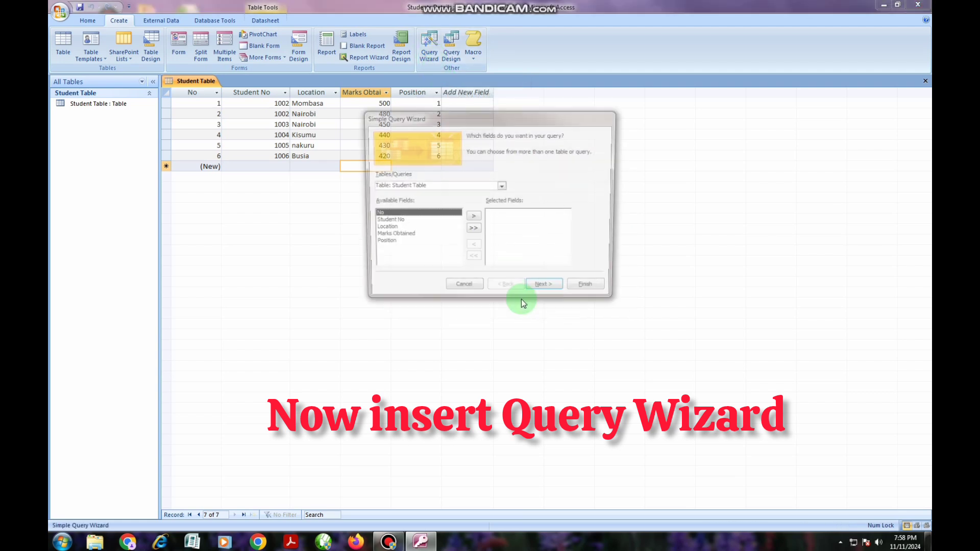
click(445, 216)
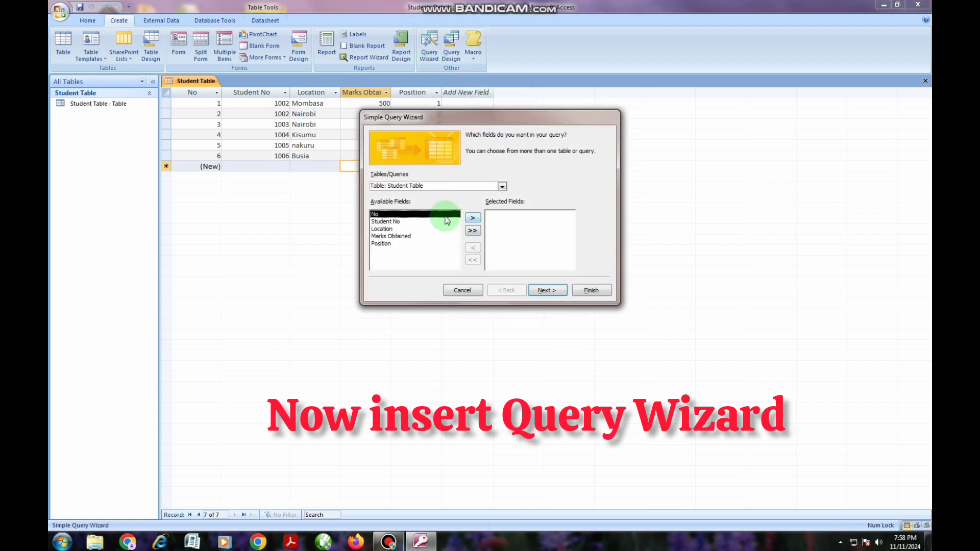
click(473, 231)
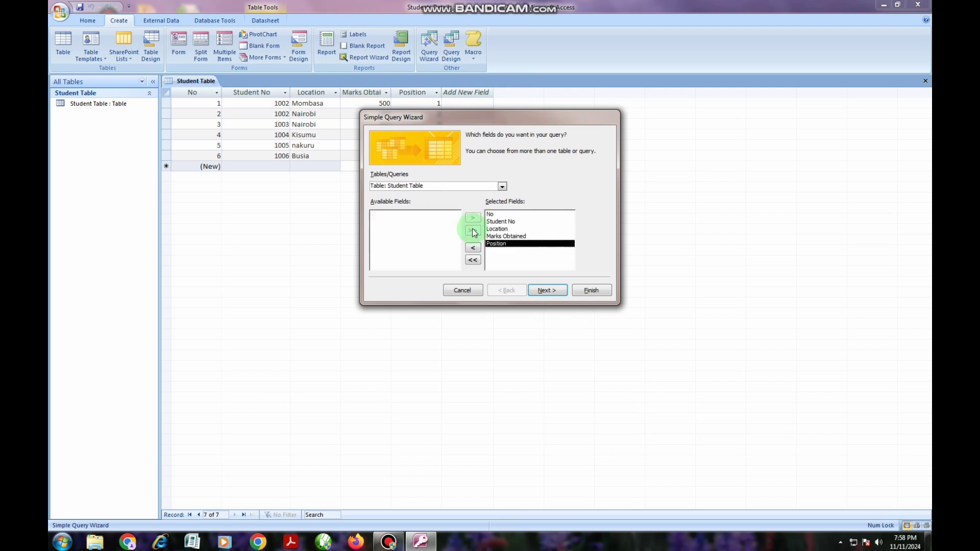
Finish the wizard as a detail query and open the query's design for modification
click(537, 287)
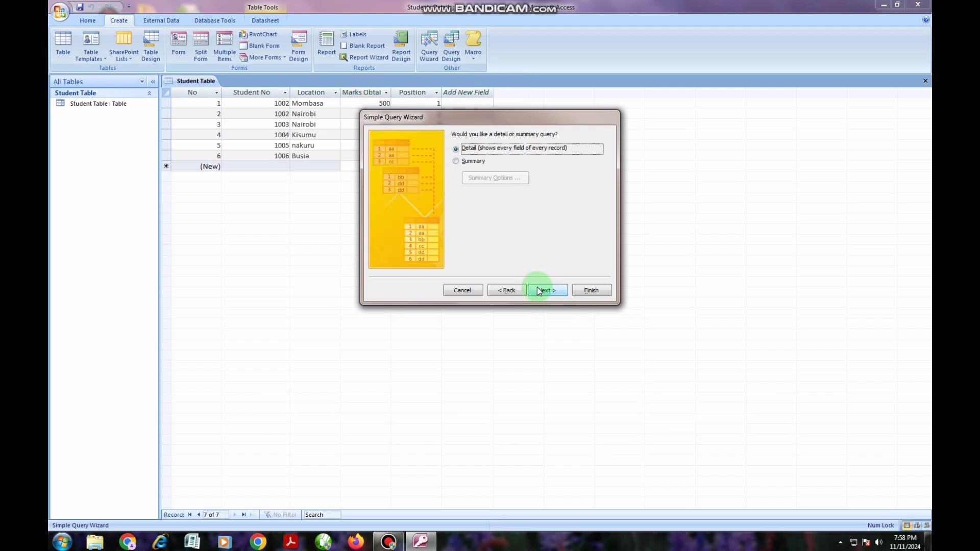
click(538, 289)
click(491, 234)
click(588, 291)
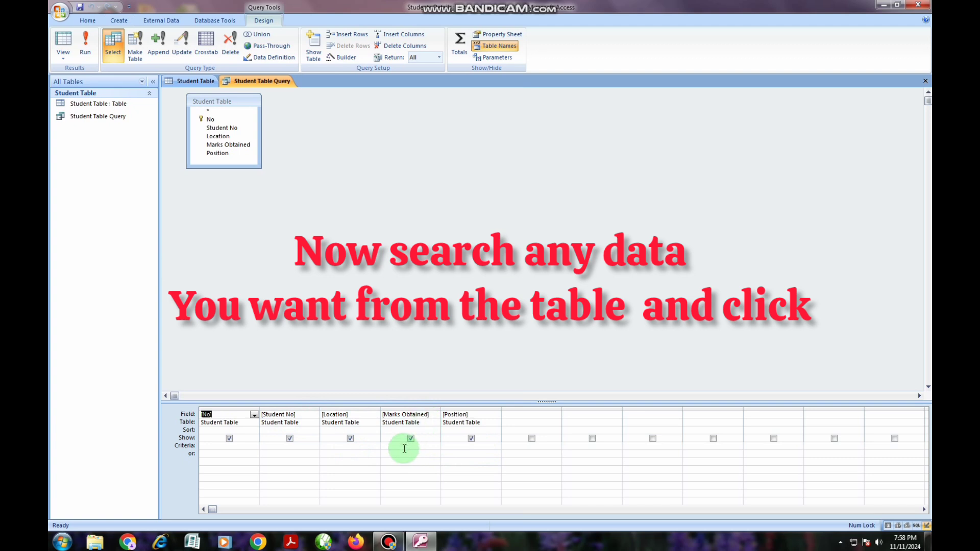
Set the query's Location criterion to Nairobi and run the query to list the matching student records
click(336, 448)
text(Nai)
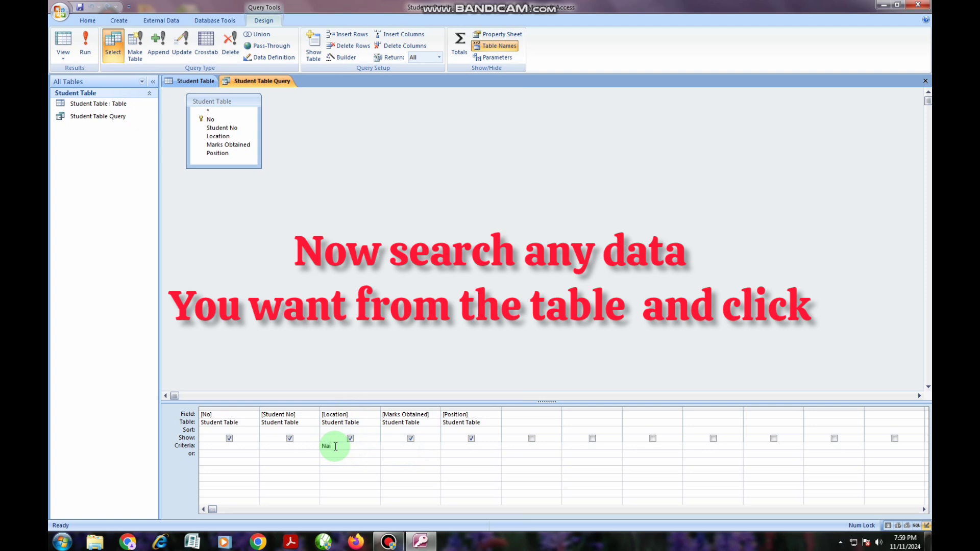
text(robi)
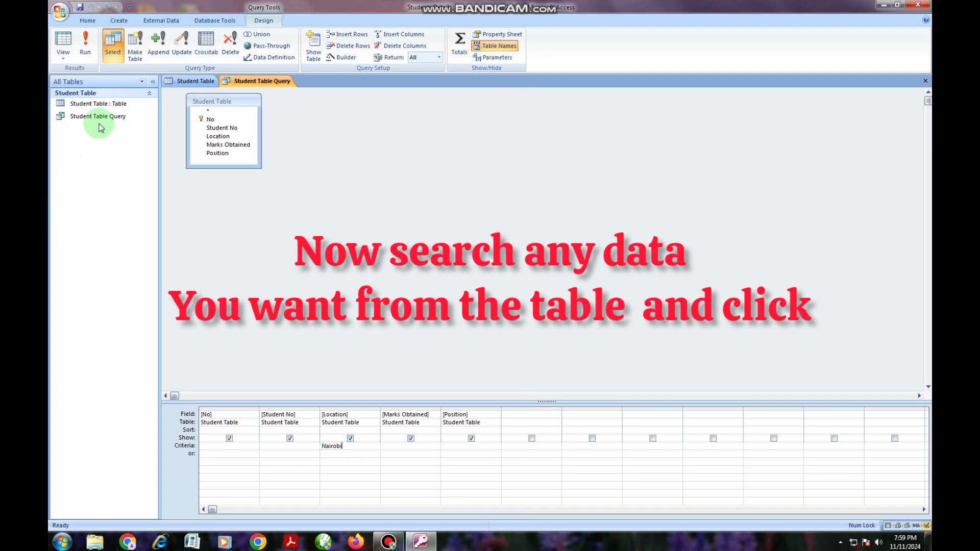
click(86, 51)
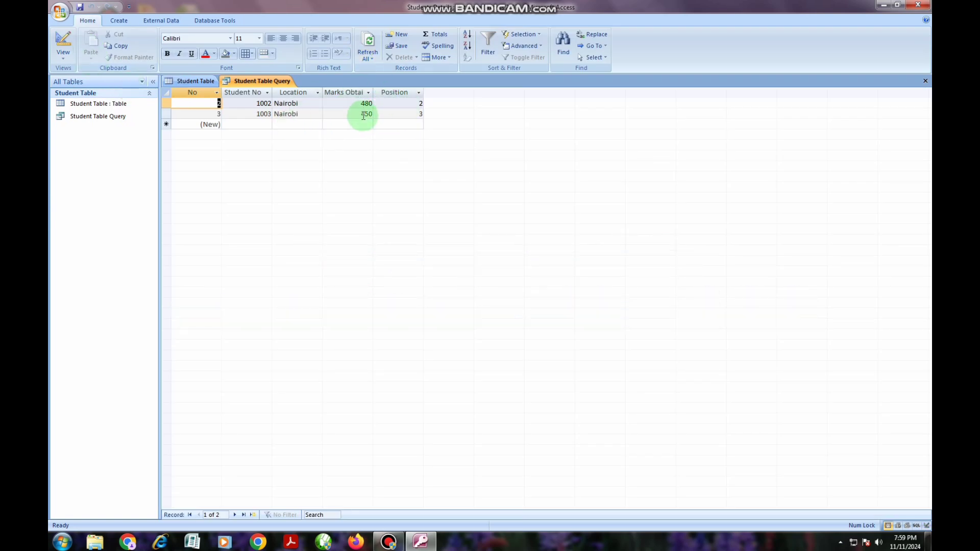
Return to the query's design, replace the Location criterion with a Marks Obtained criterion of 450, and run the query
right_click(271, 80)
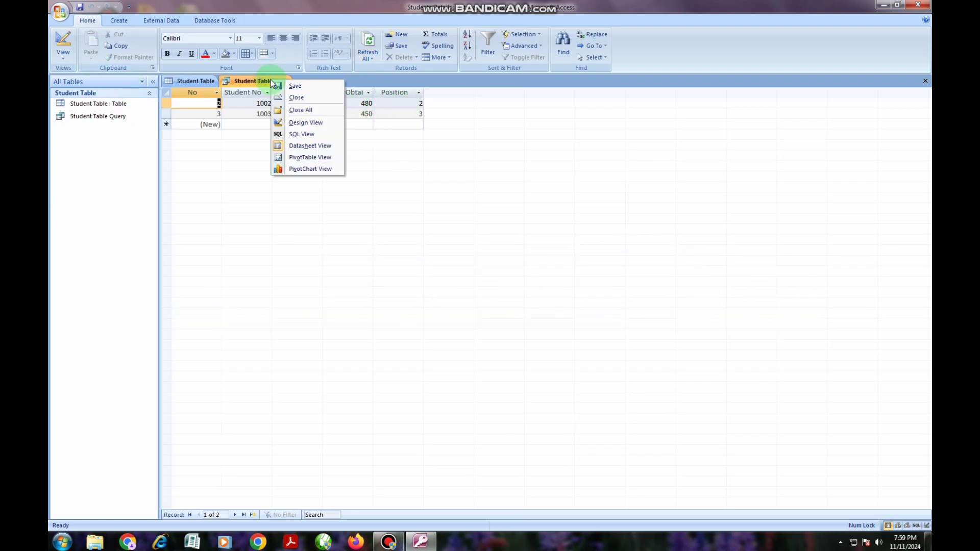
click(303, 124)
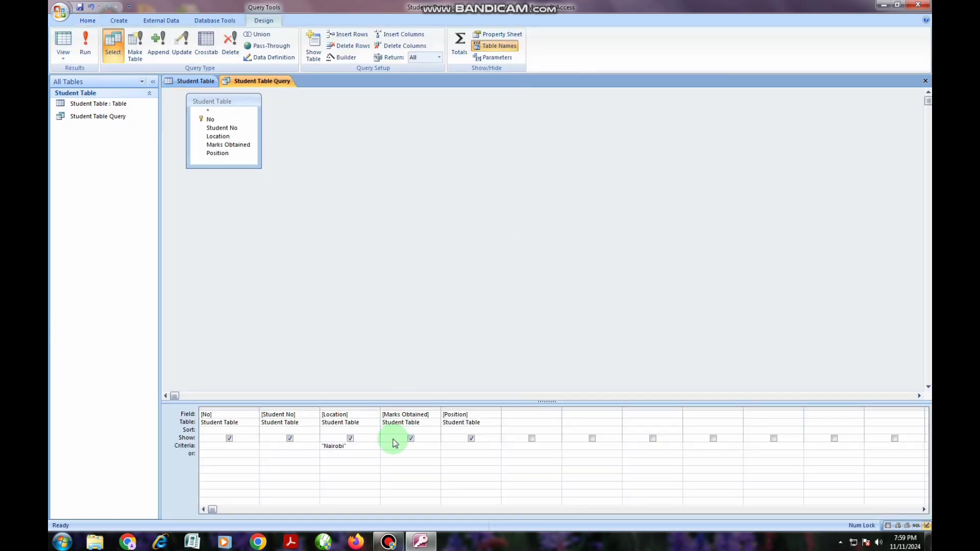
key(BackSpace)
key(BackSpace)
key(BackSpace)
key(BackSpace)
key(BackSpace)
key(BackSpace)
text(450)
click(92, 55)
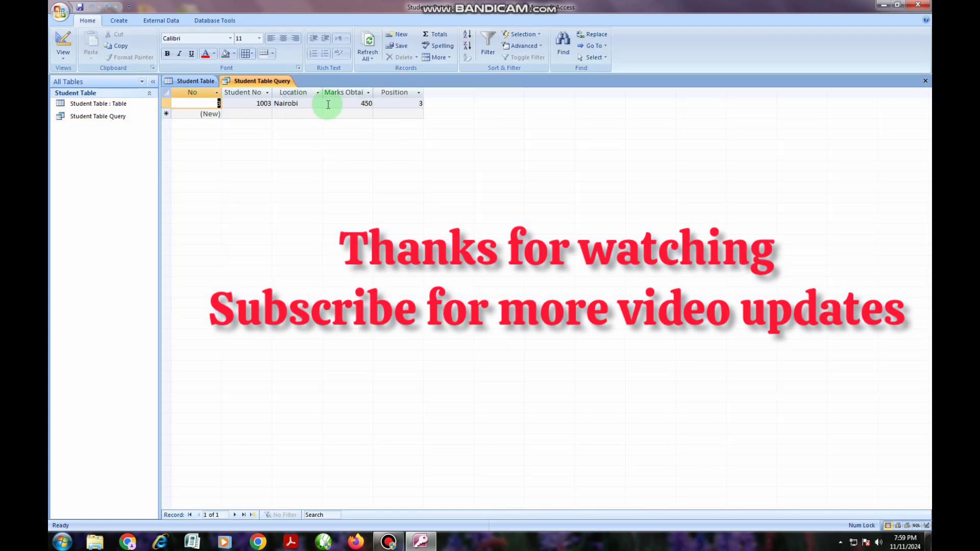